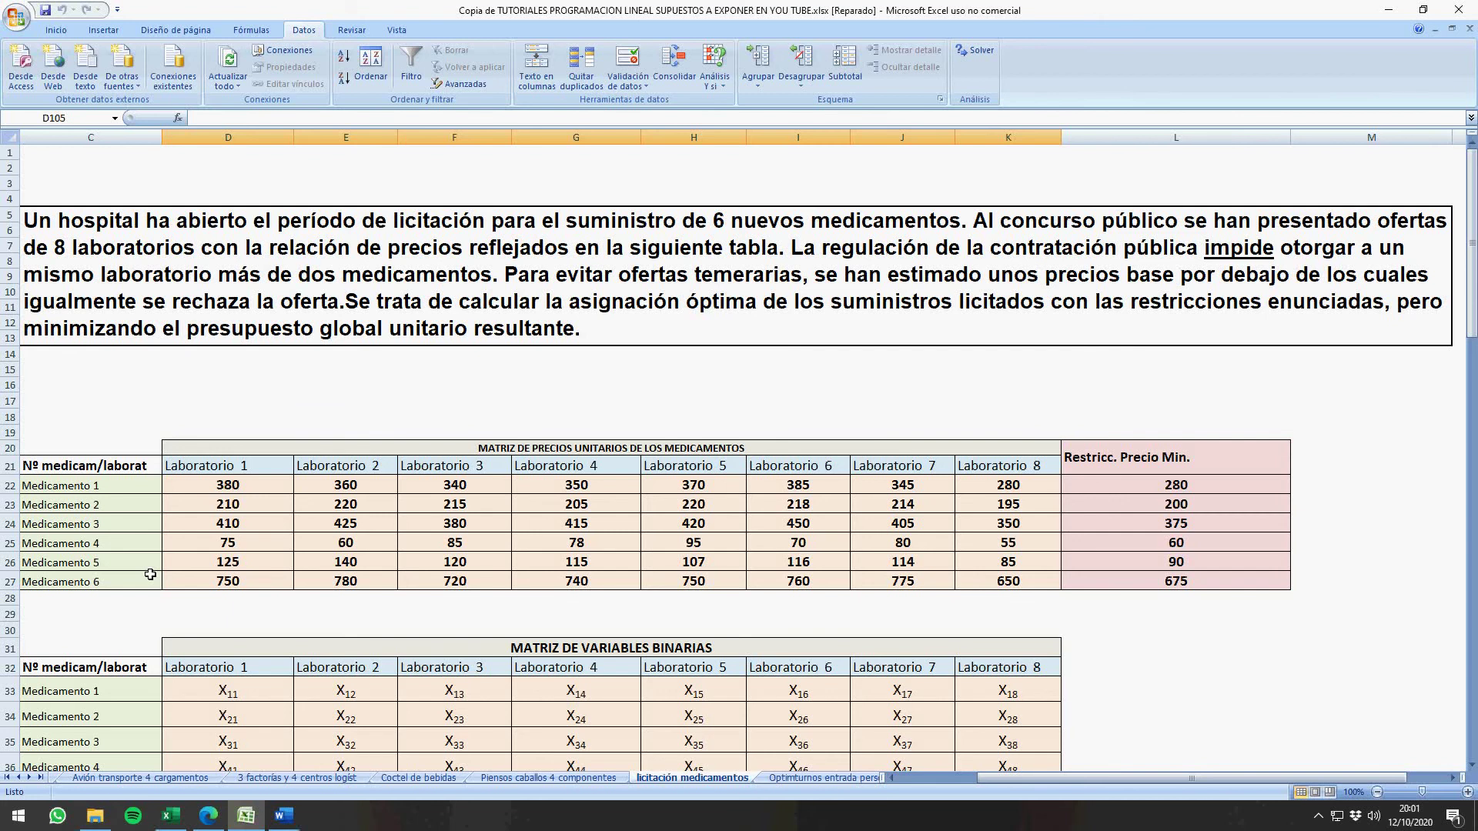
Step: Examine the tender statement, the unit price matrix, the binary variable matrix and the objective function with its variable definitions
scroll(150, 575, down, 3)
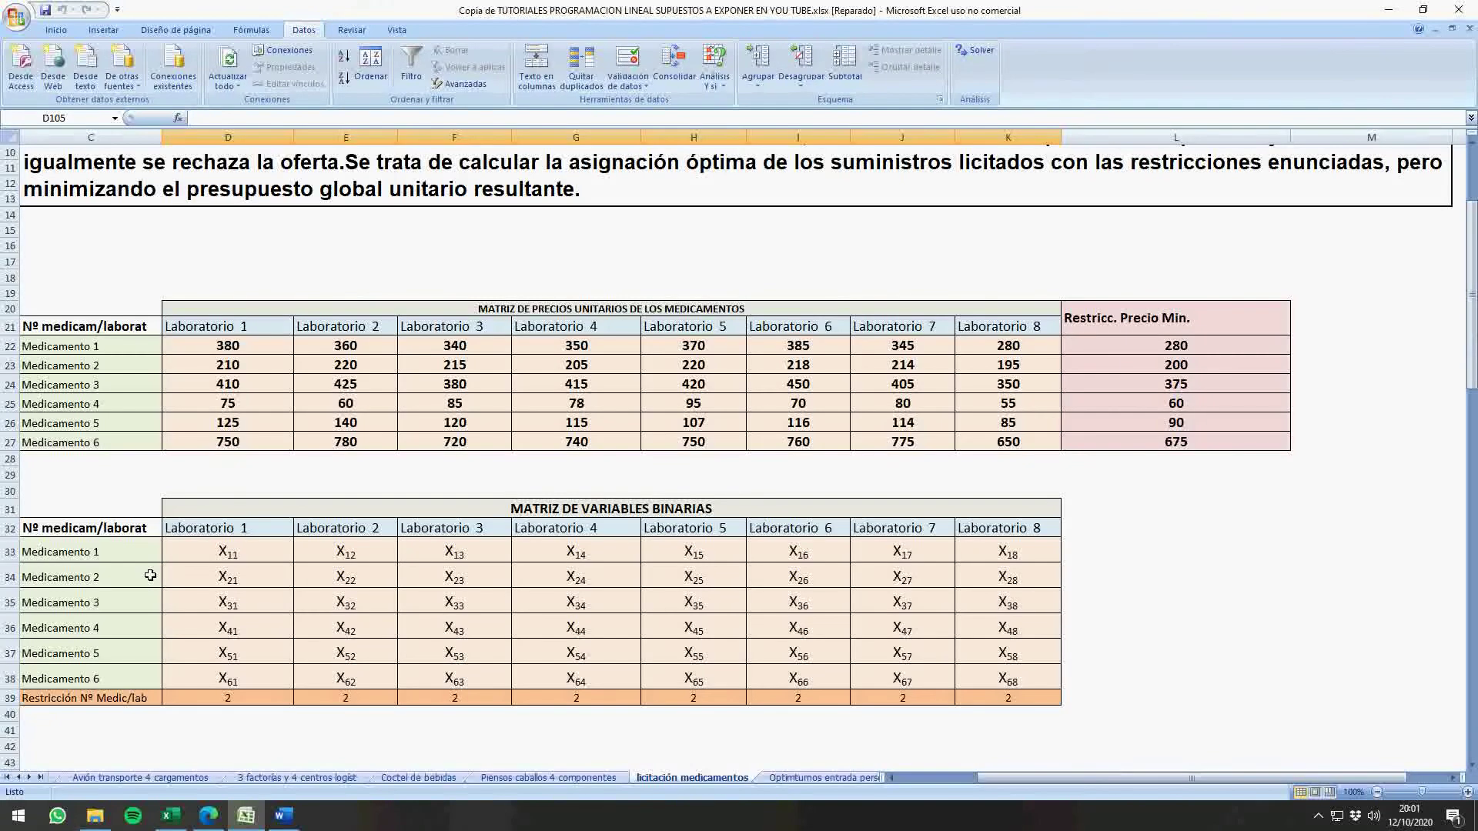
scroll(150, 575, down, 1)
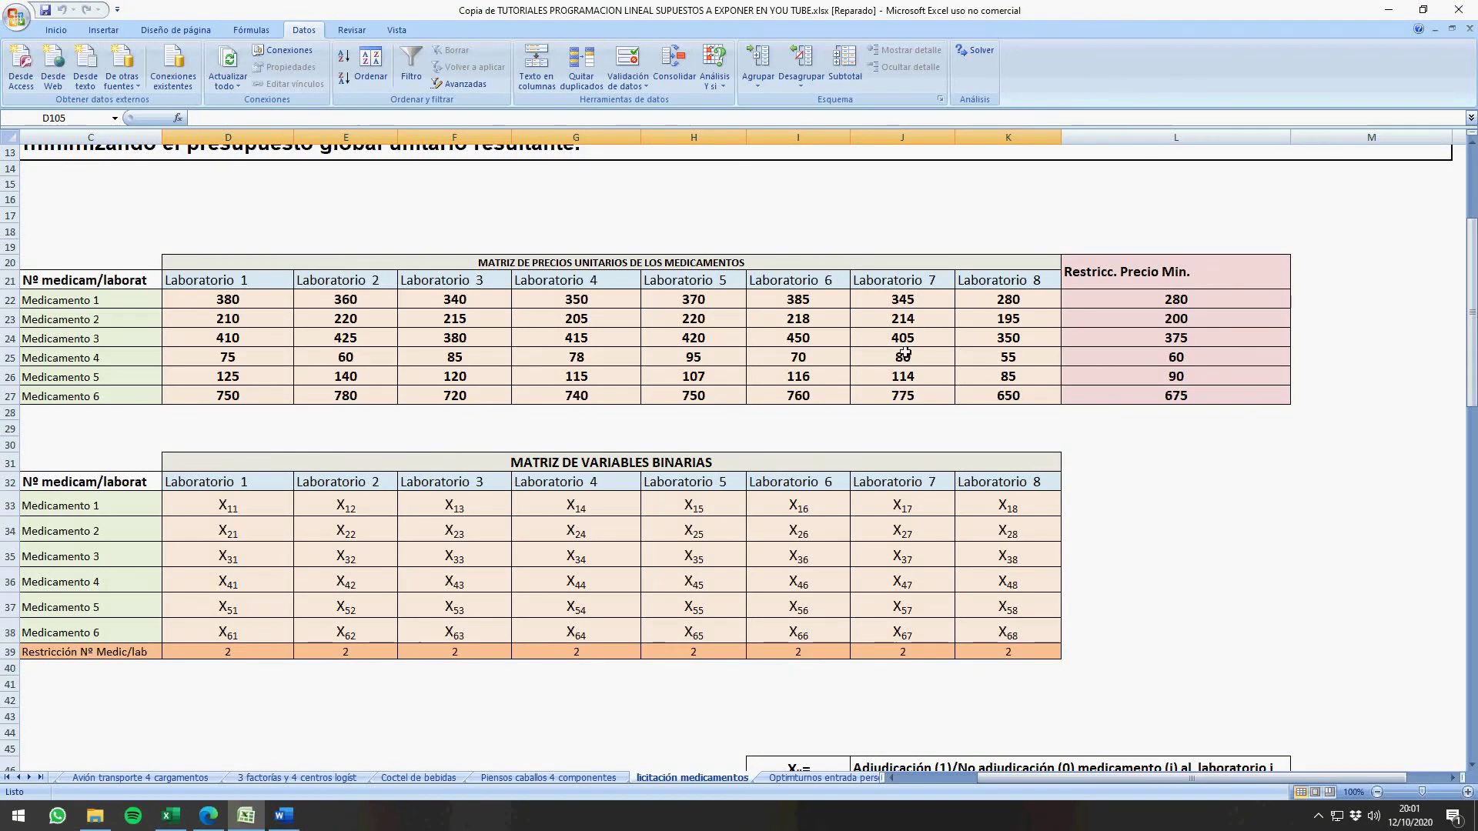
scroll(1200, 462, up, 4)
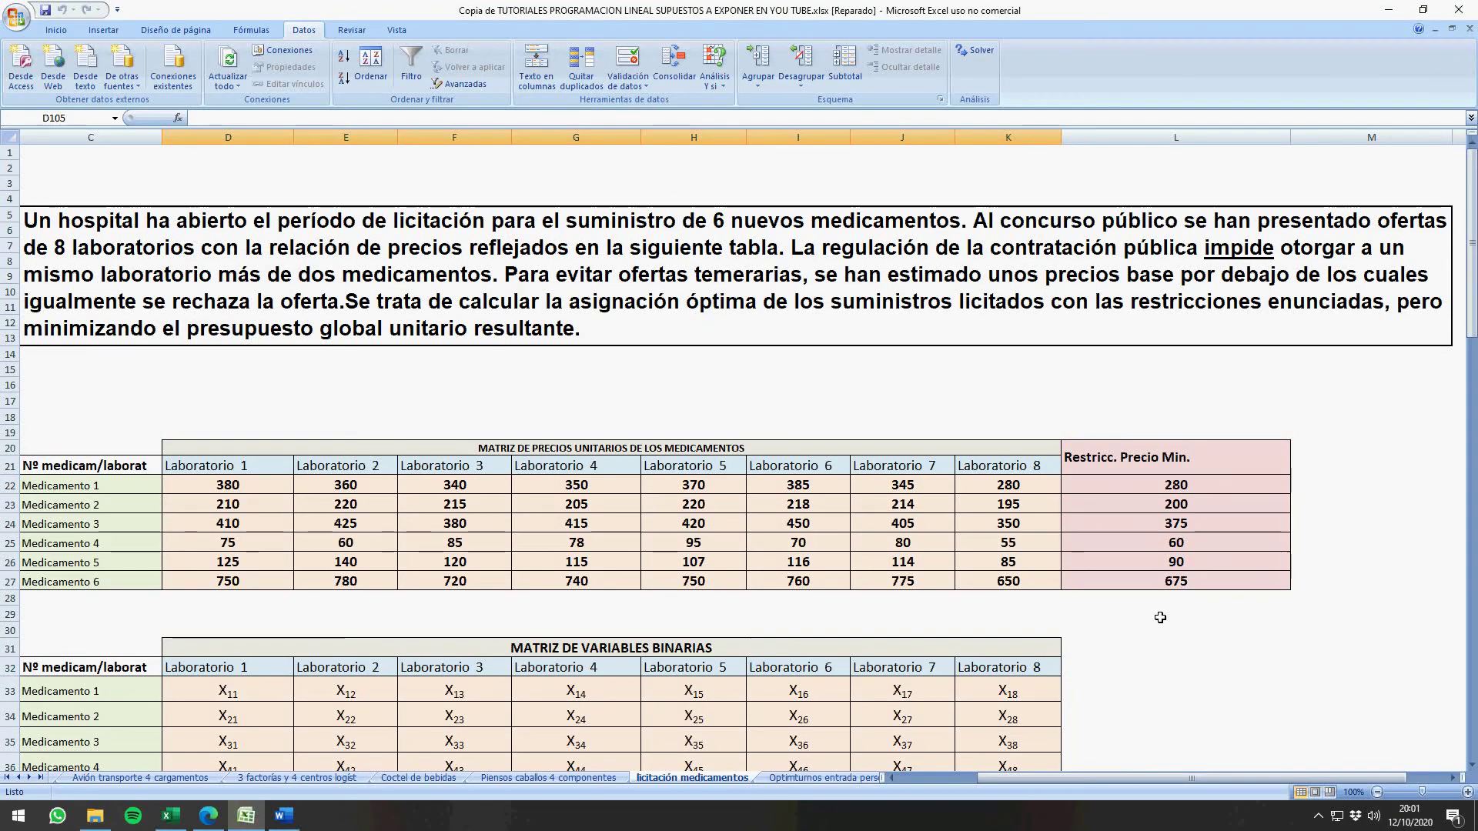
scroll(1160, 617, down, 6)
scroll(1159, 617, up, 1)
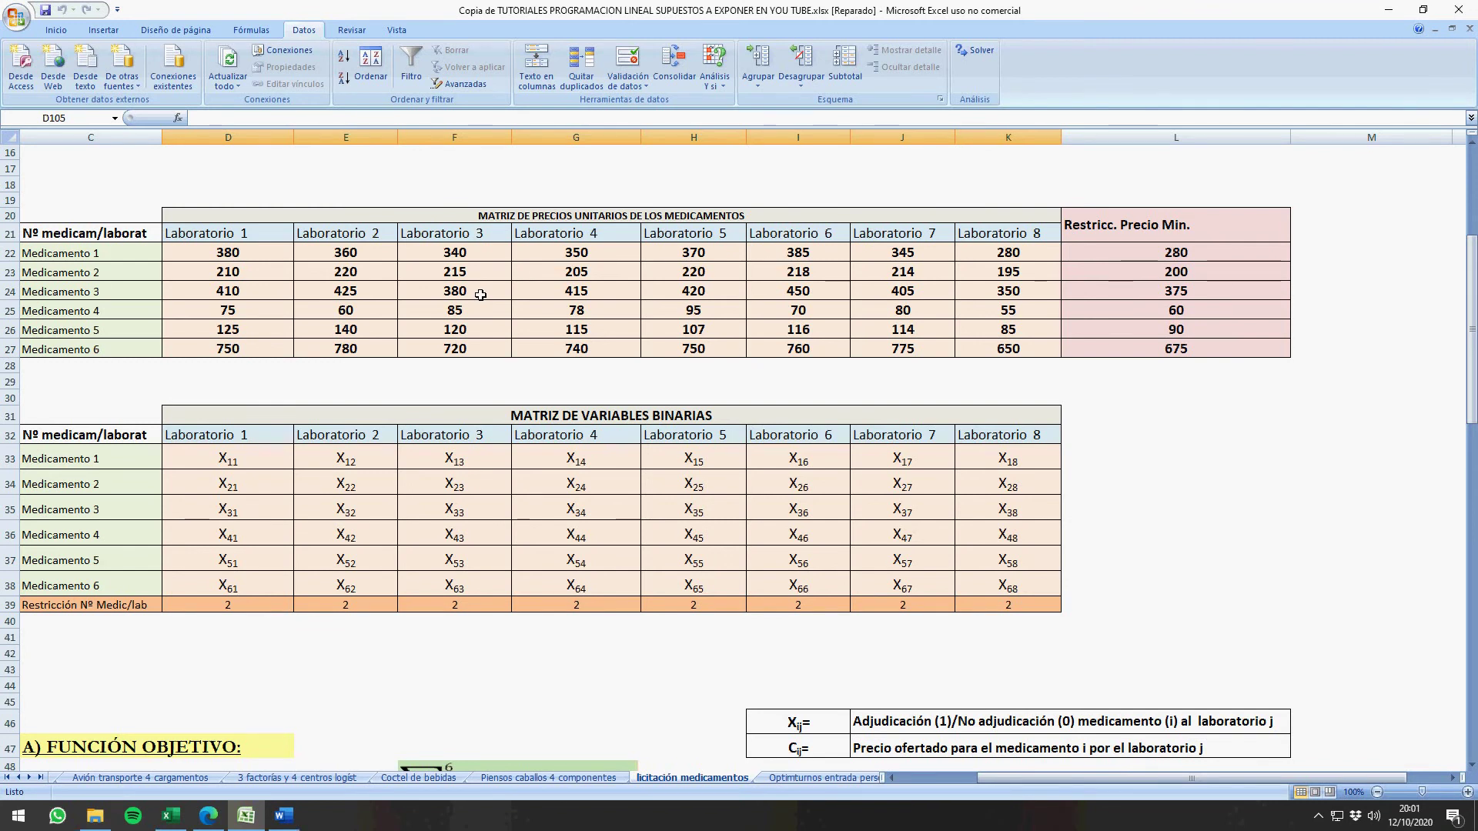
scroll(480, 294, down, 1)
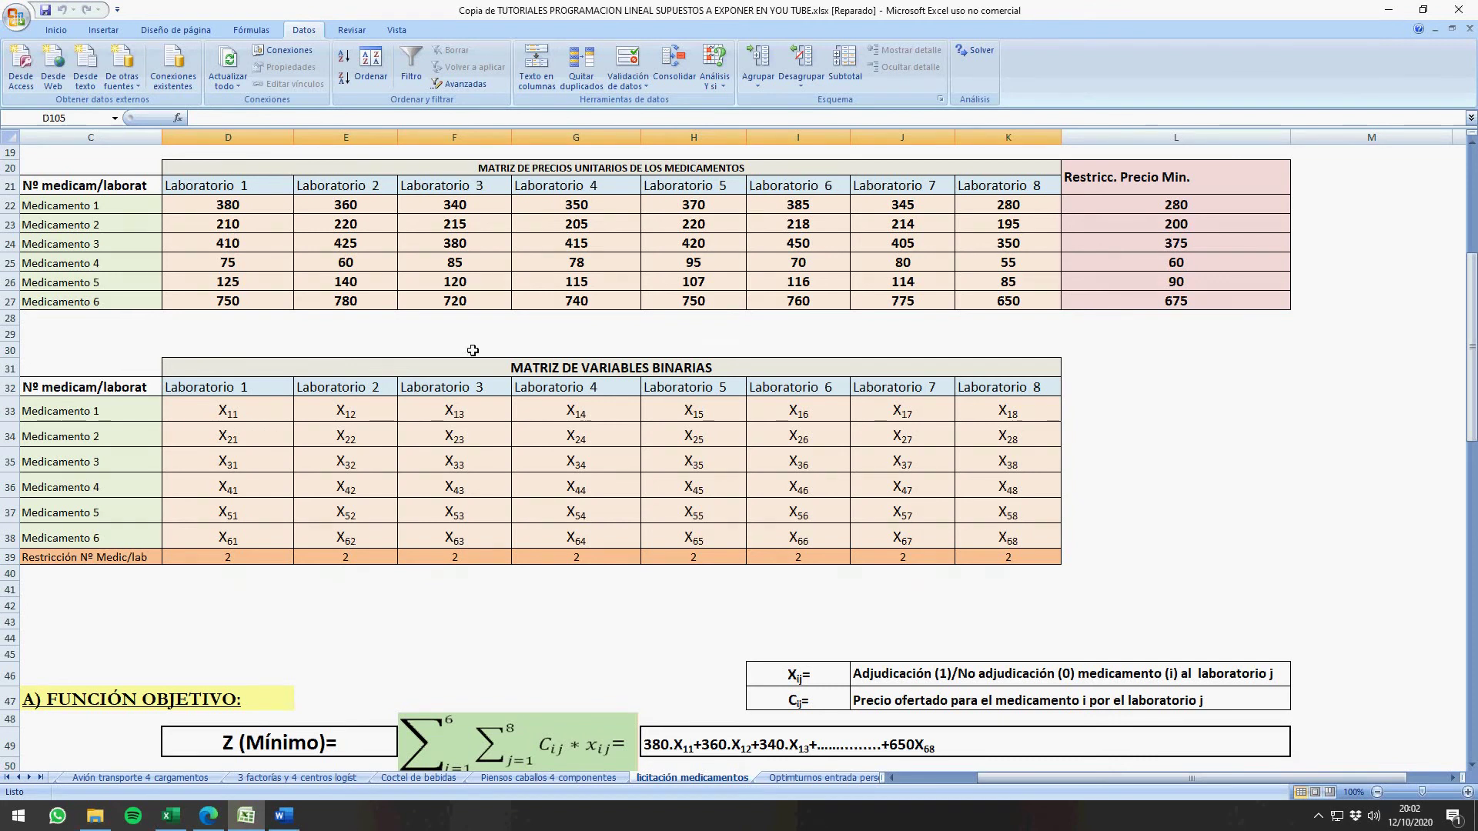
scroll(471, 354, down, 1)
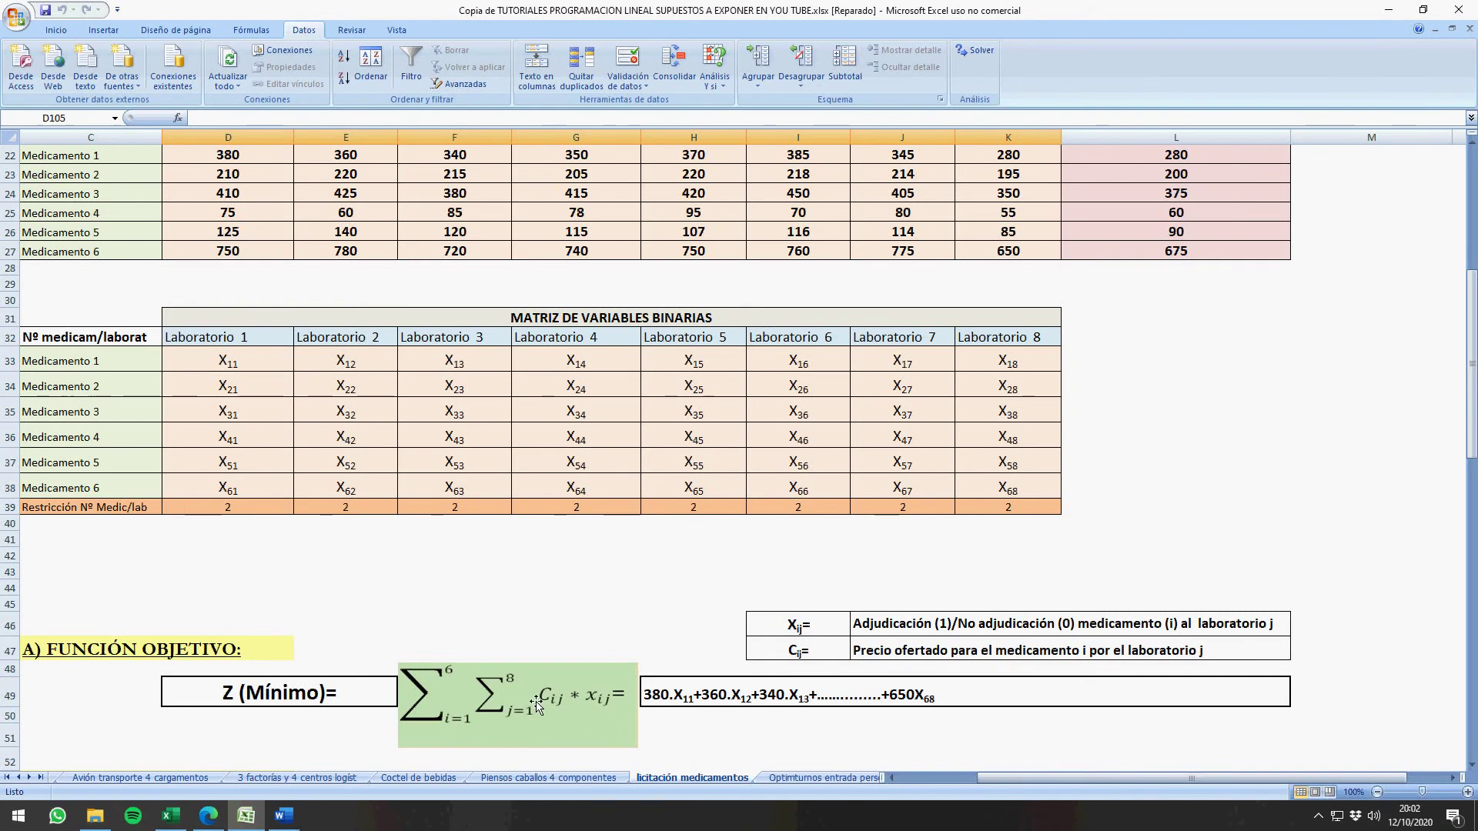
scroll(223, 176, up, 1)
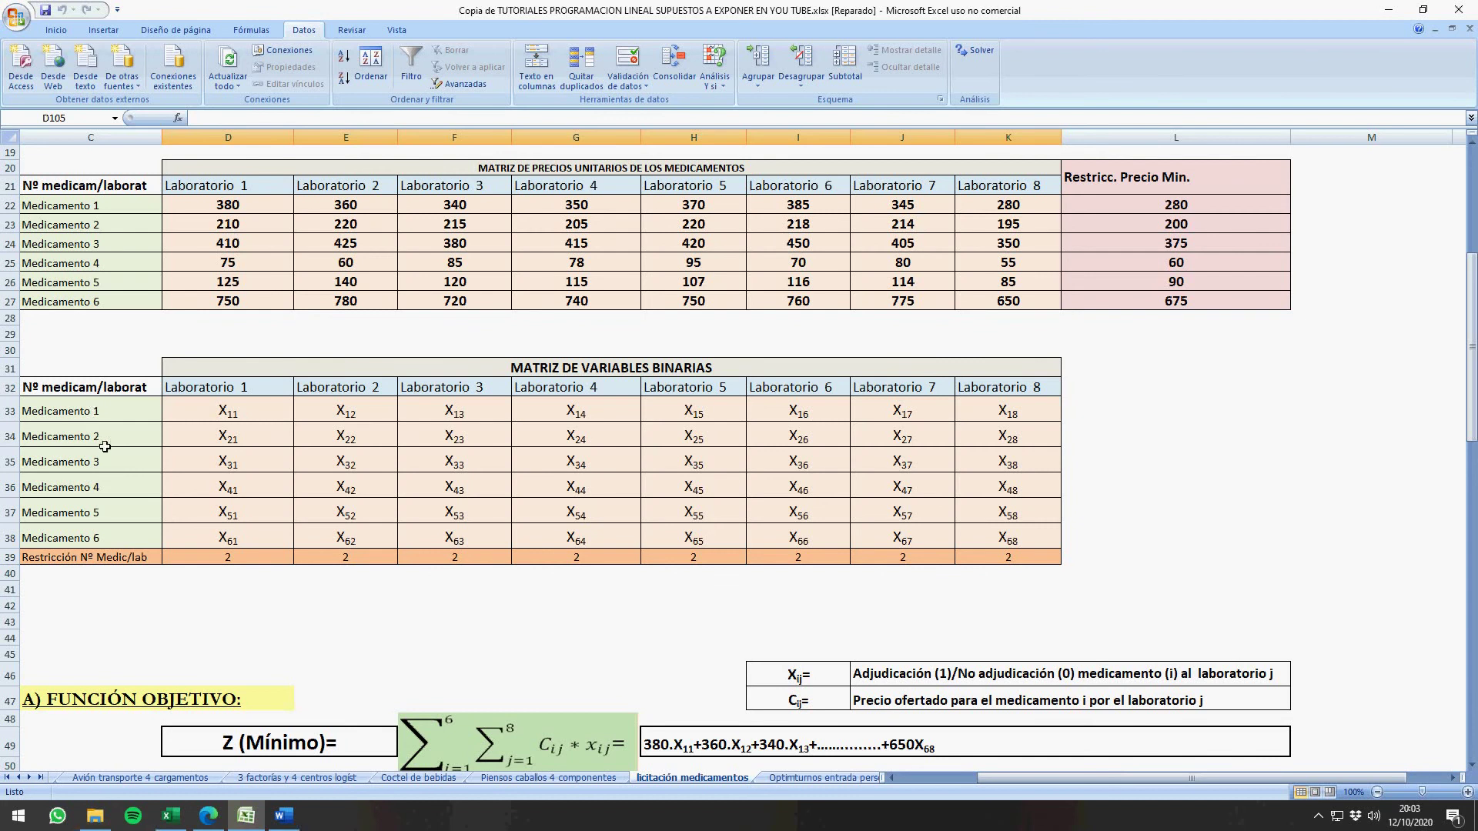
scroll(105, 447, down, 1)
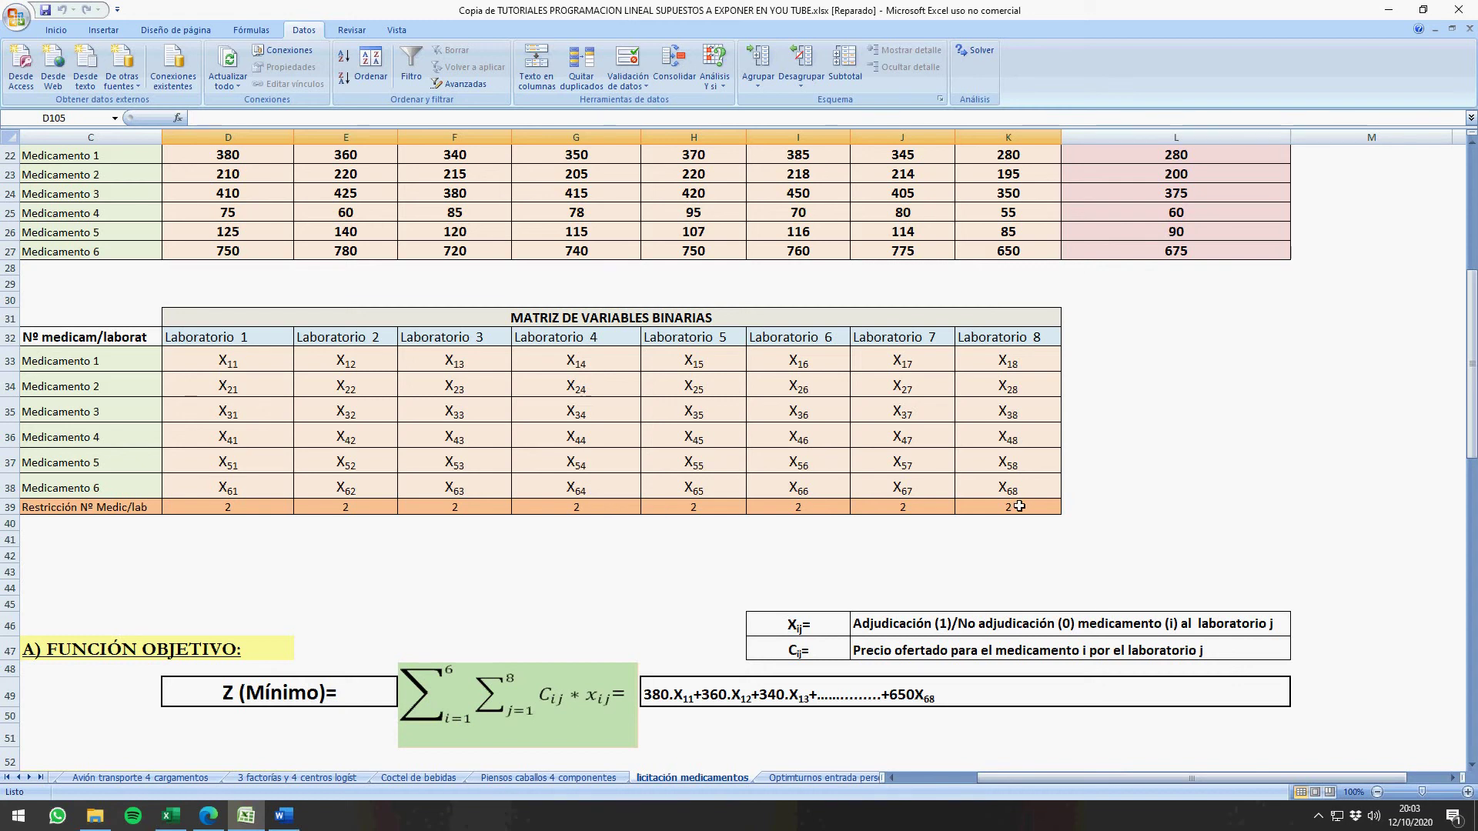
scroll(1018, 505, up, 1)
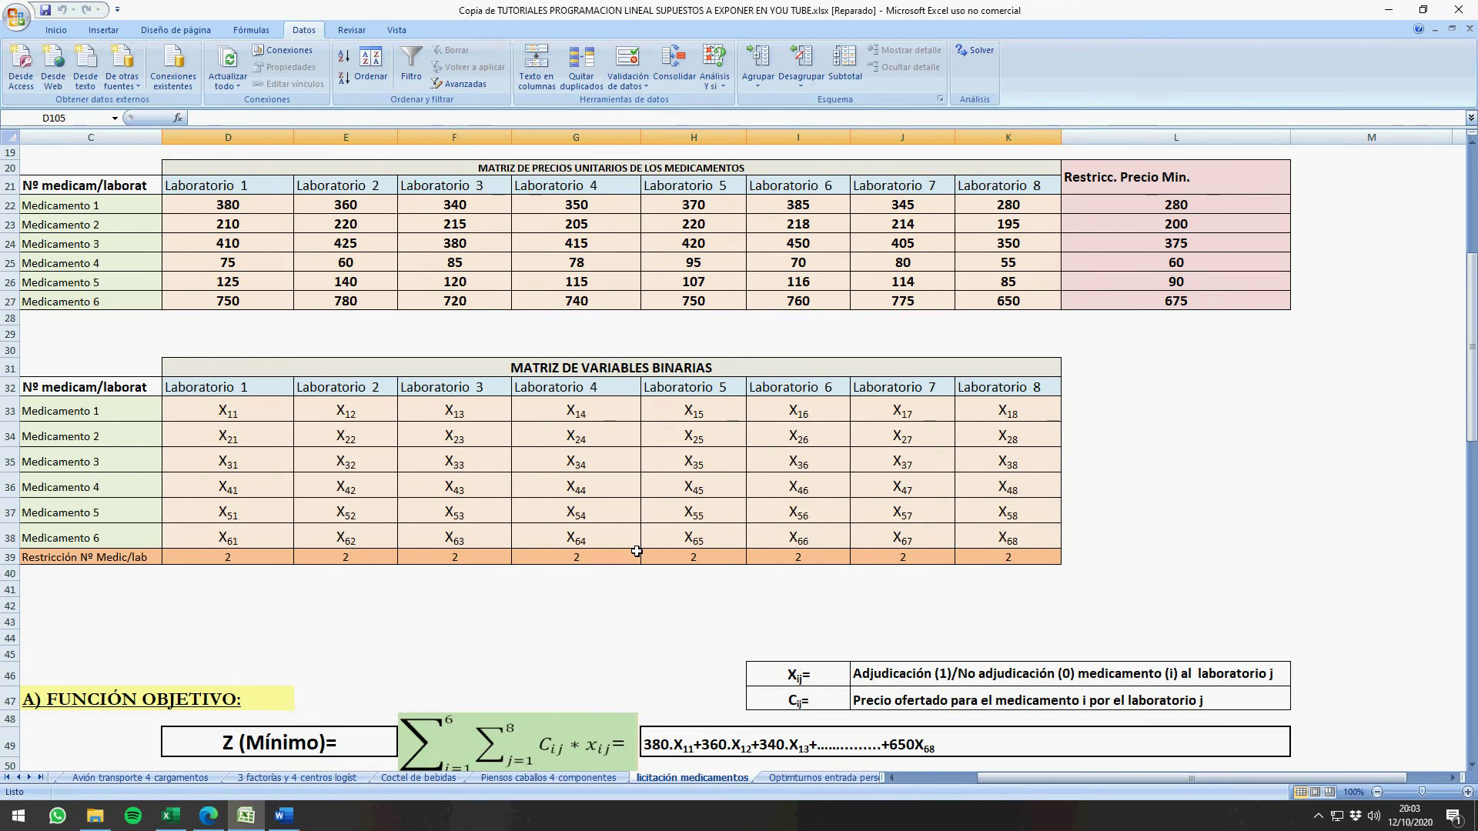
scroll(637, 551, down, 1)
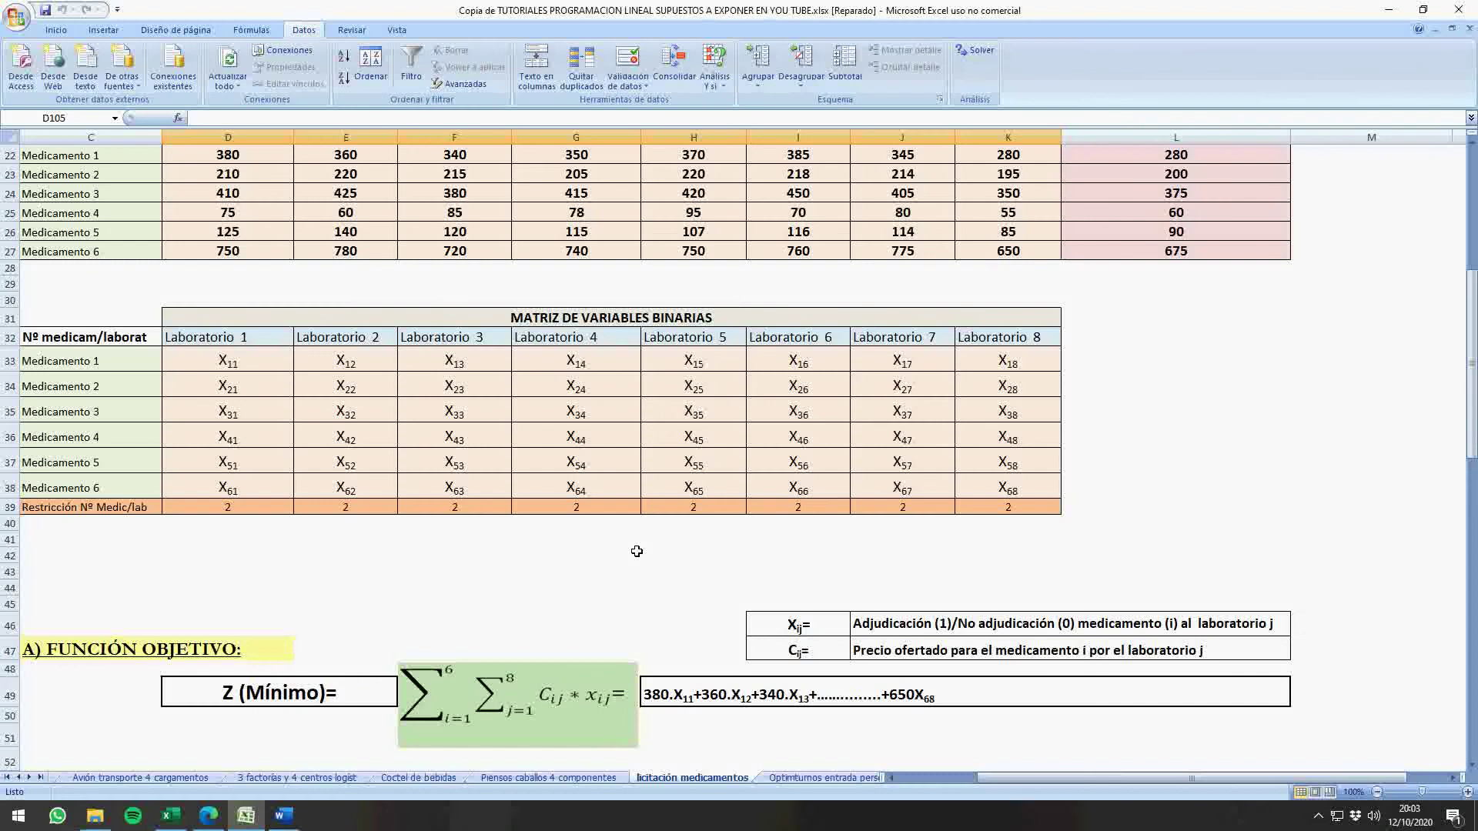
scroll(636, 551, down, 1)
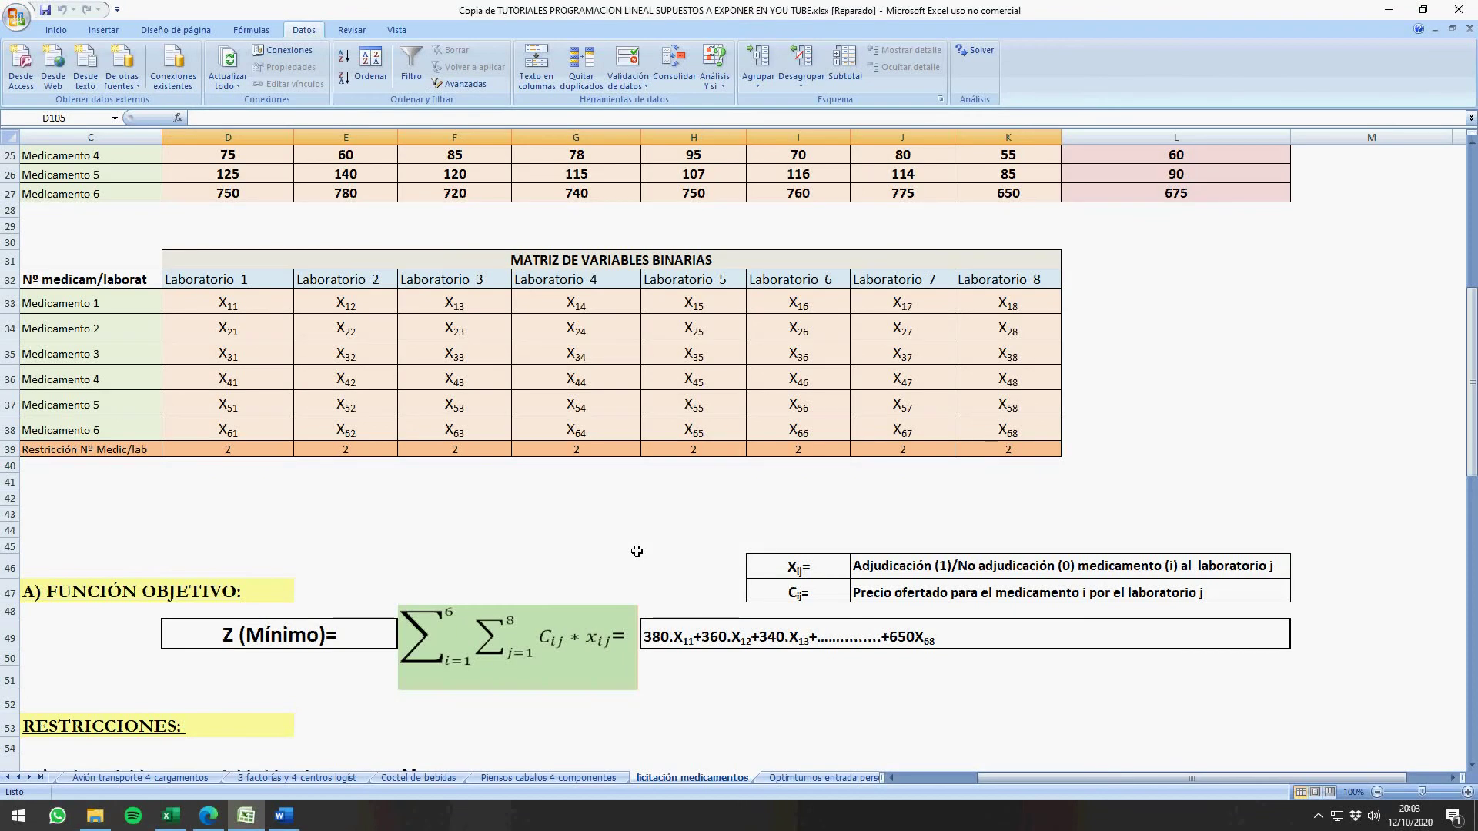
scroll(636, 551, down, 1)
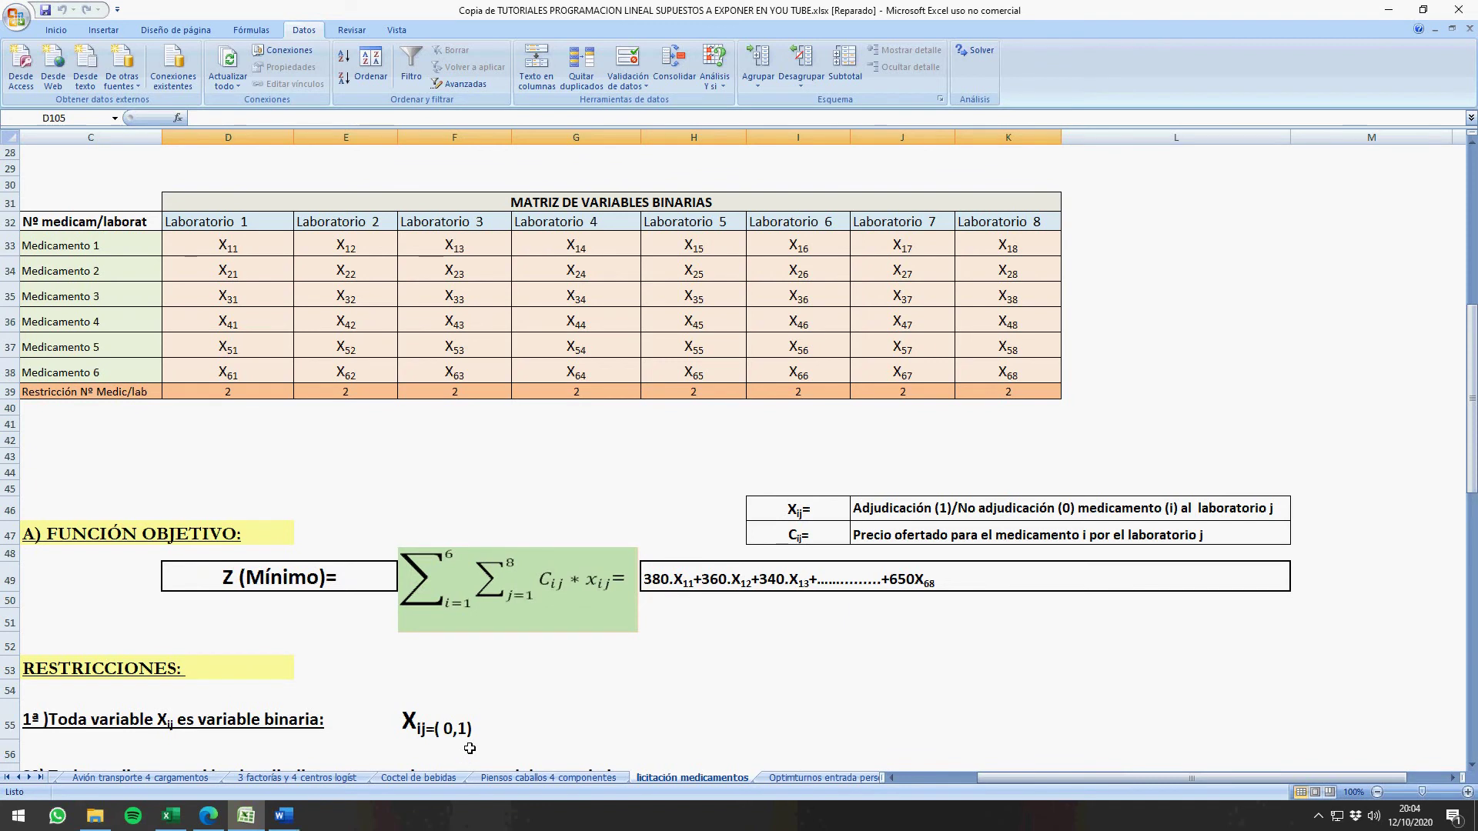
scroll(469, 748, down, 2)
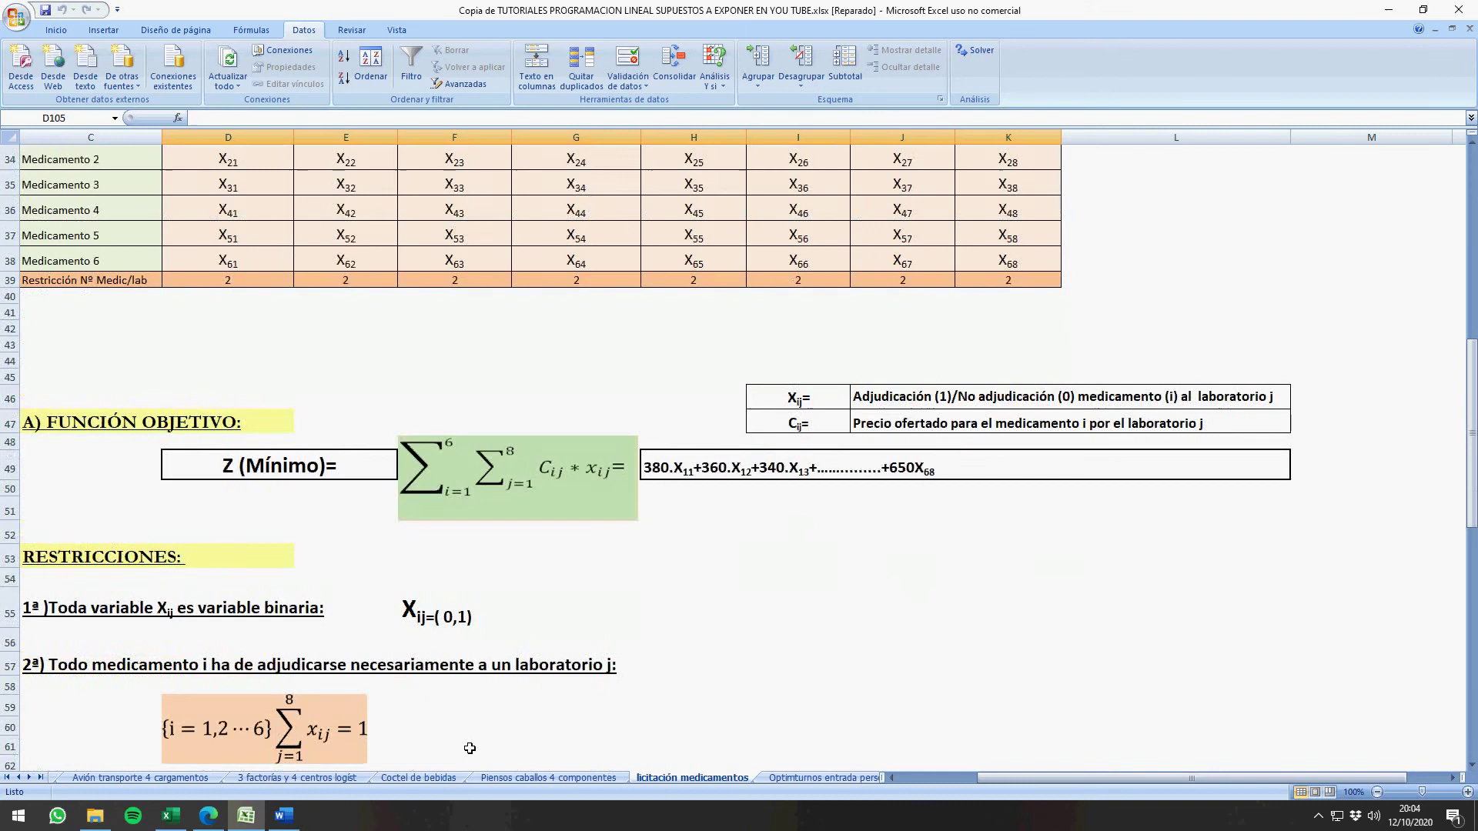
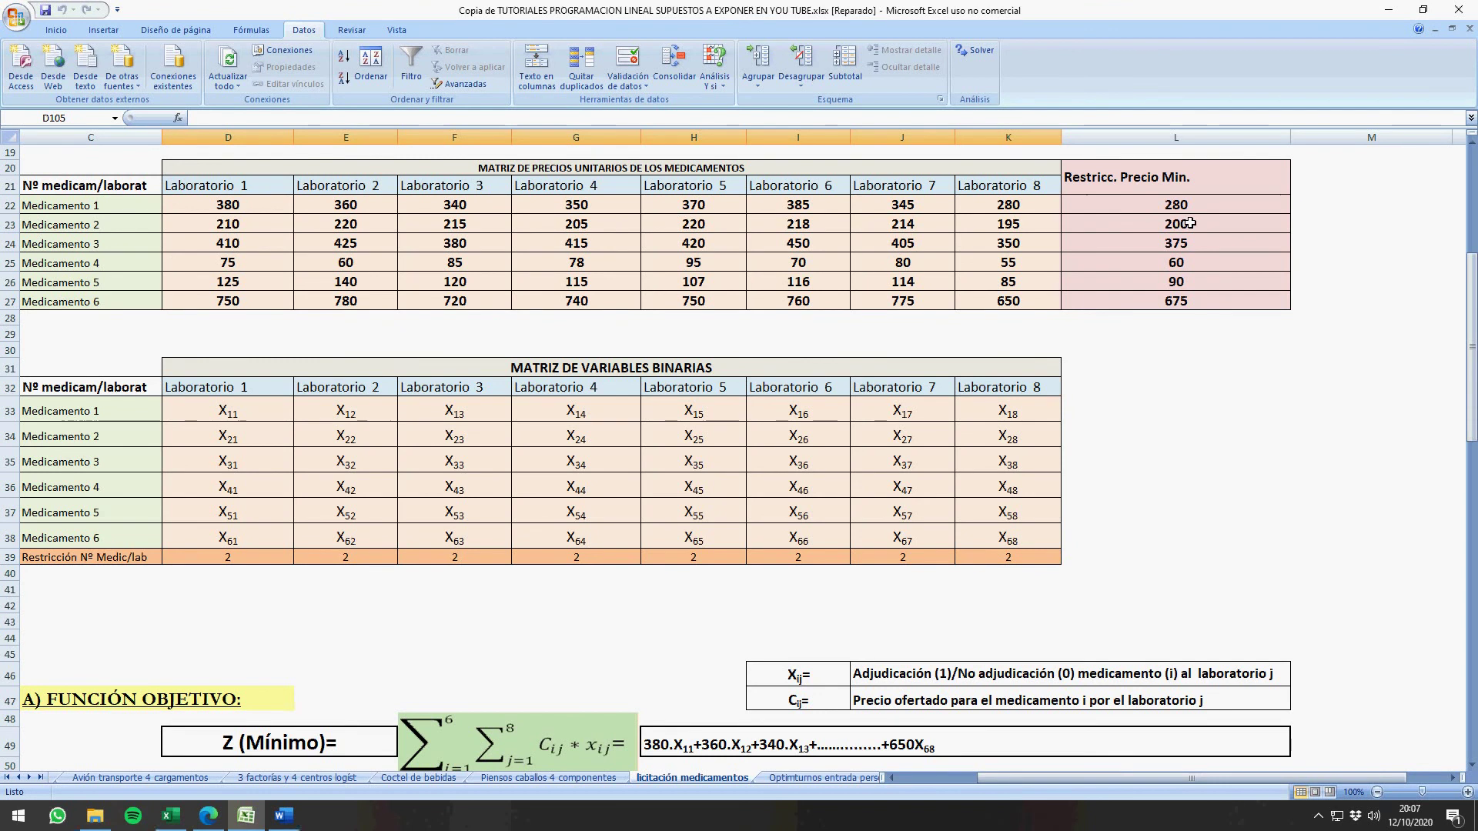
Step: Review the four model restrictions and compare the source matrices with the calculation tables in rows 83 to 106
scroll(1054, 328, down, 12)
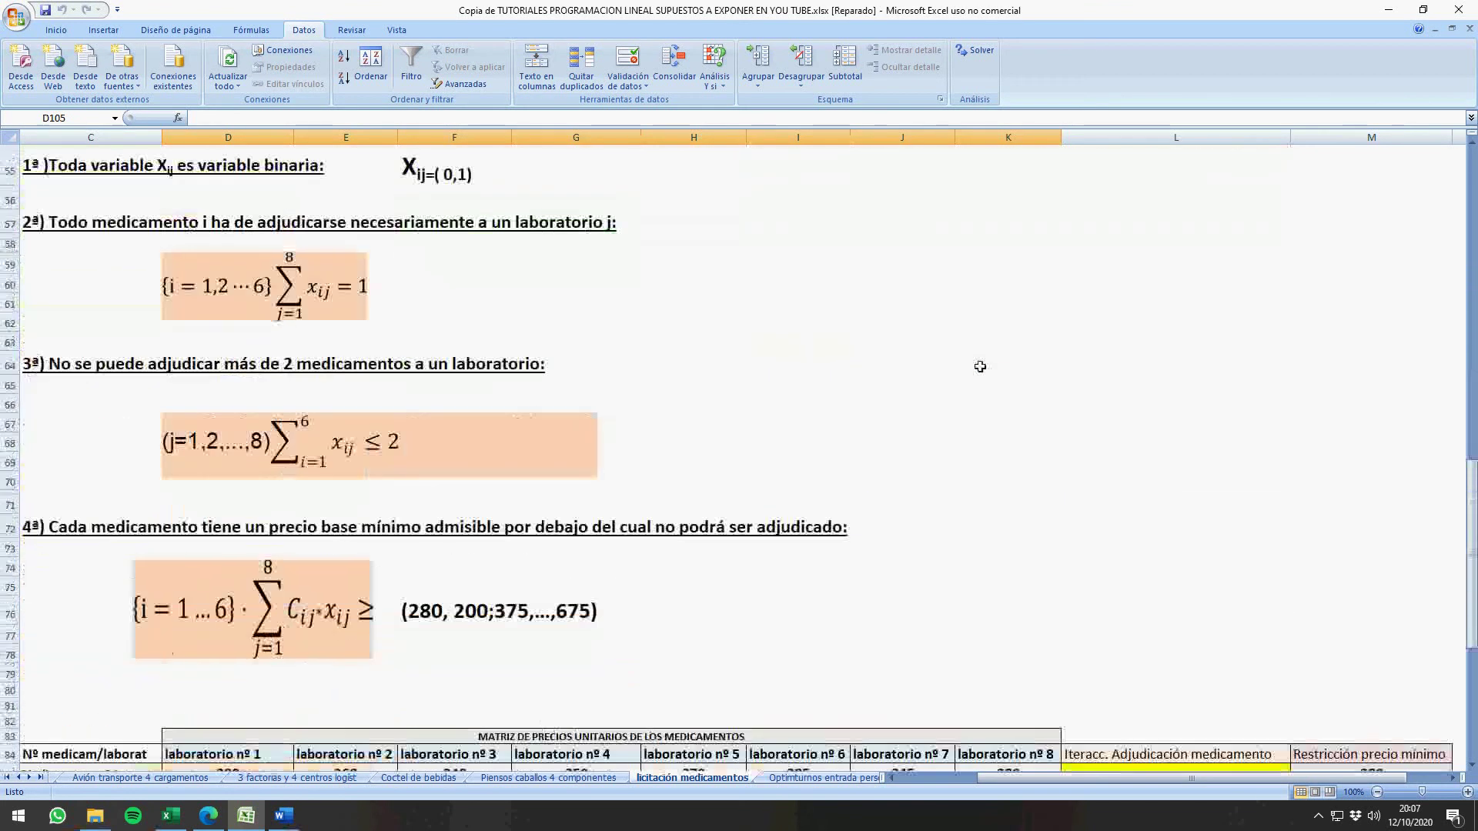
scroll(980, 366, down, 3)
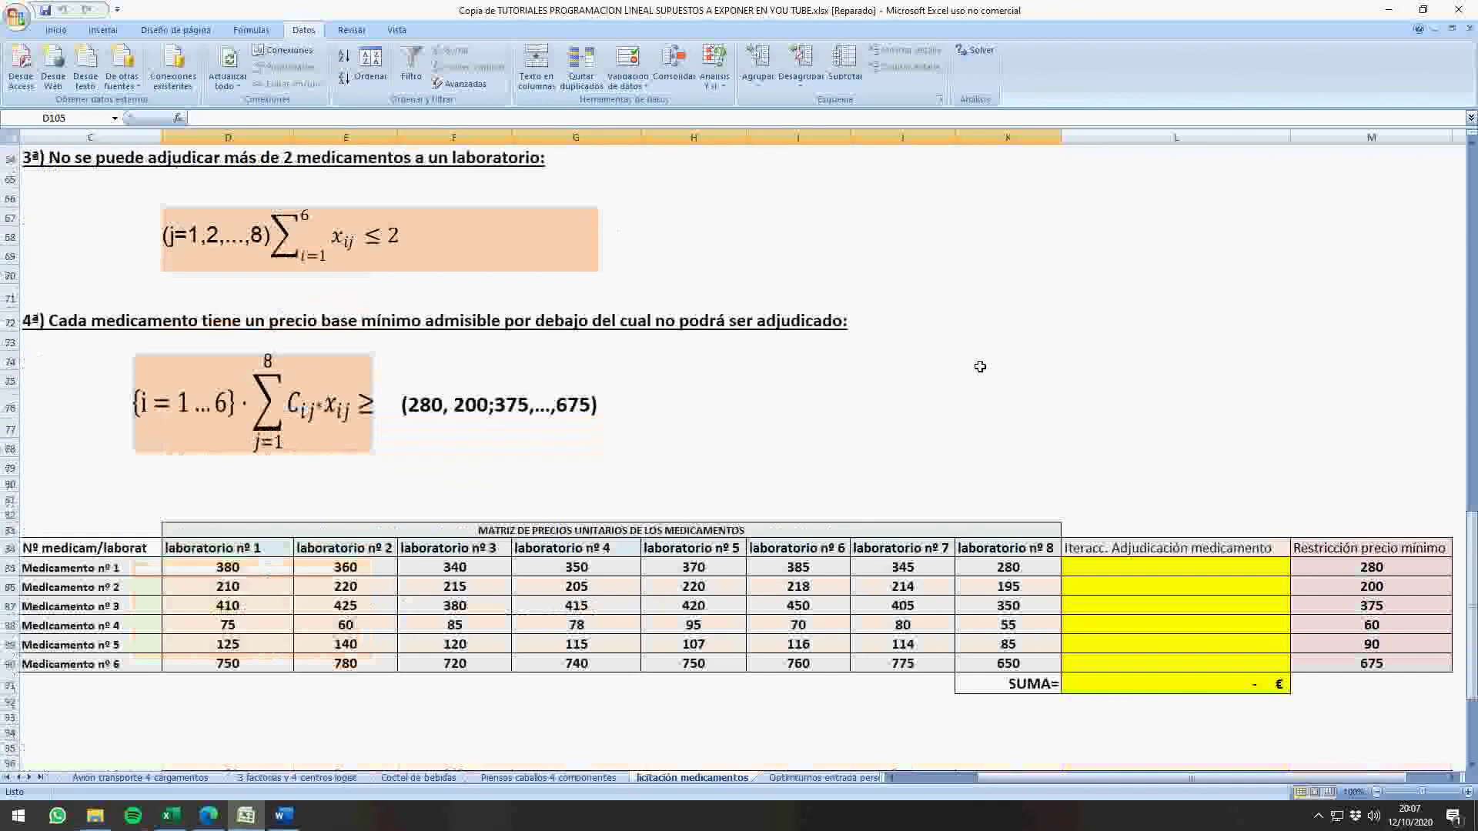
scroll(980, 366, down, 1)
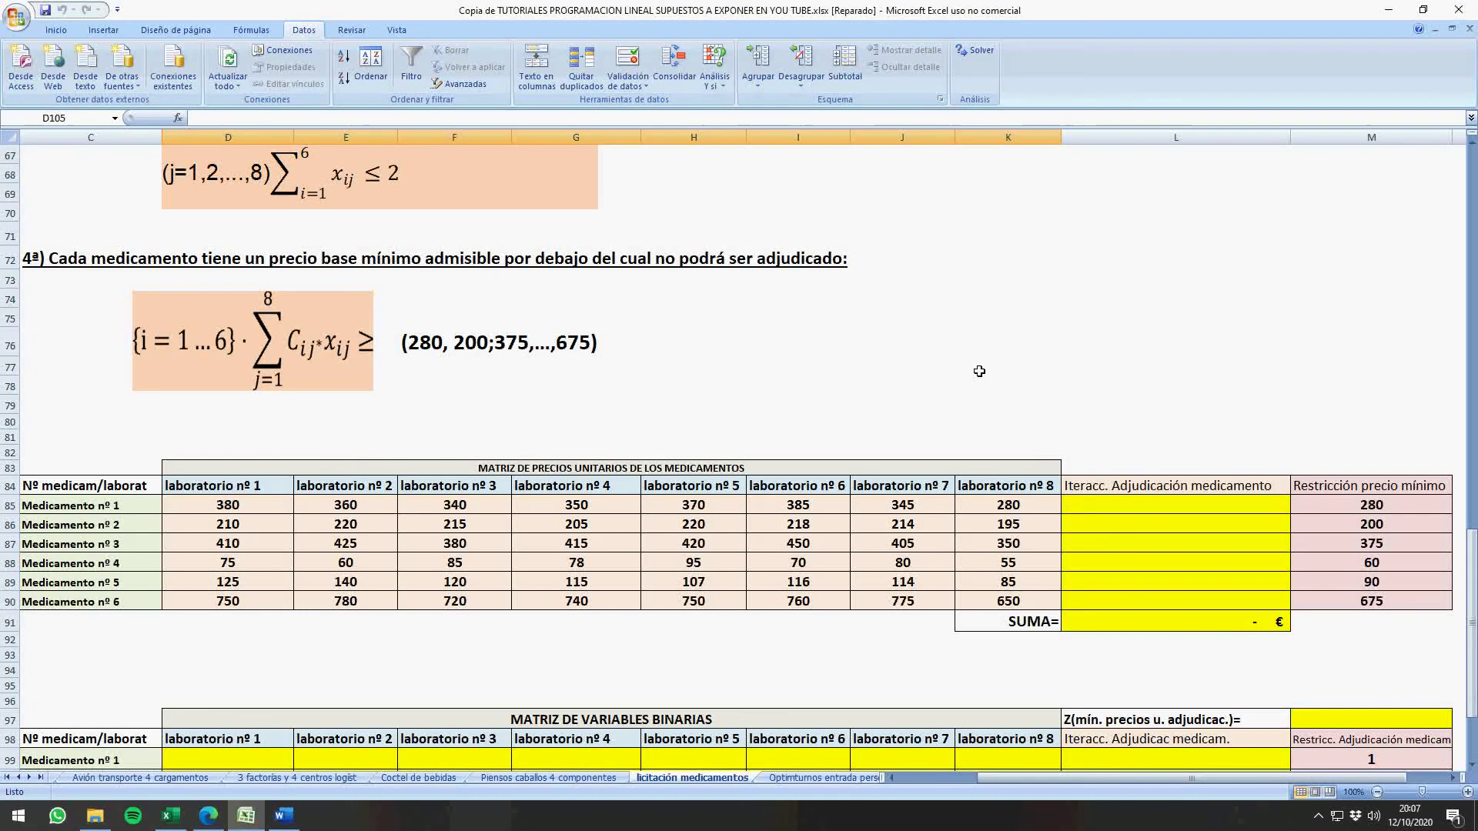
scroll(979, 372, down, 3)
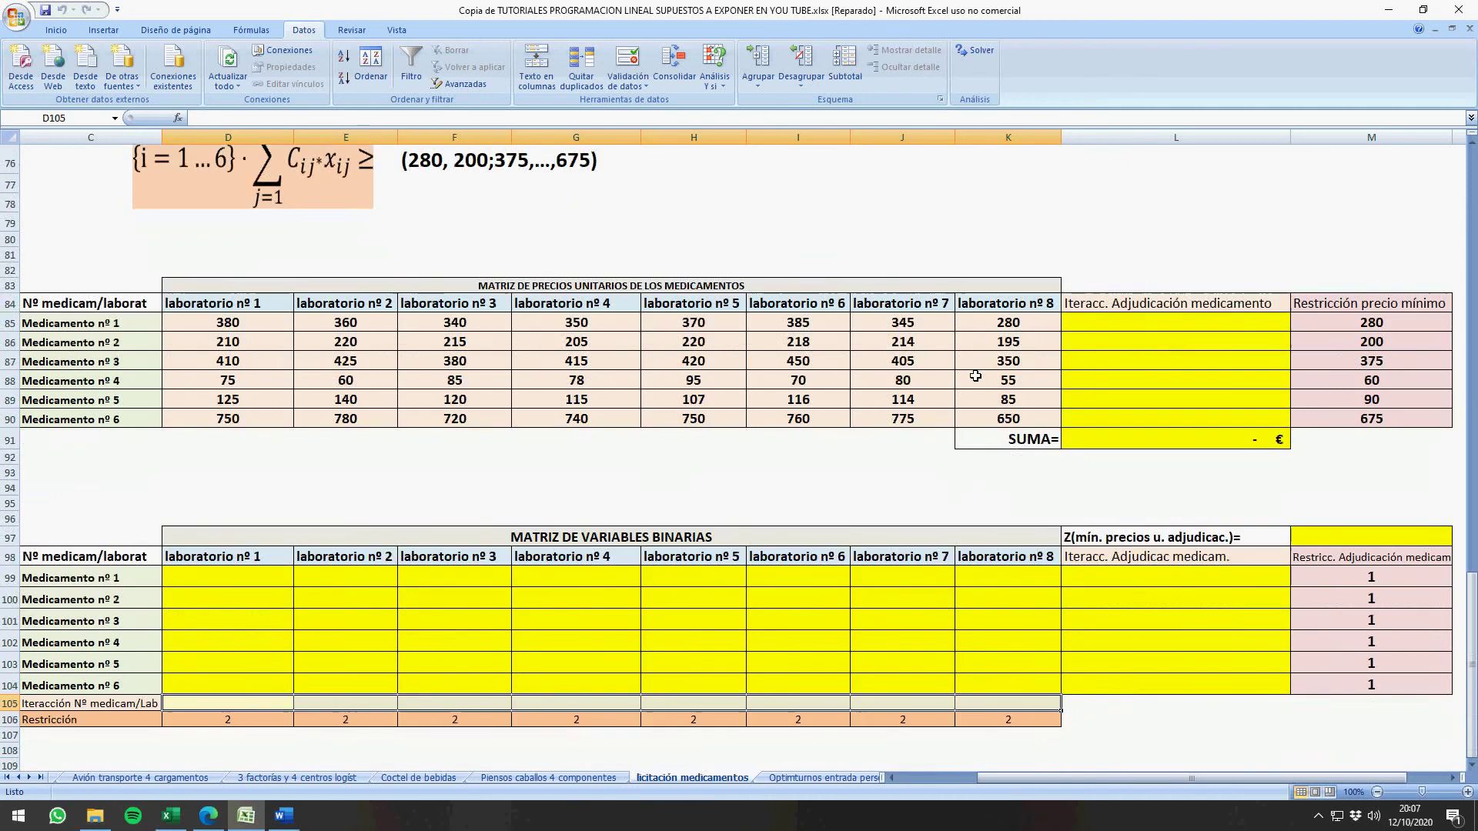
scroll(363, 549, up, 15)
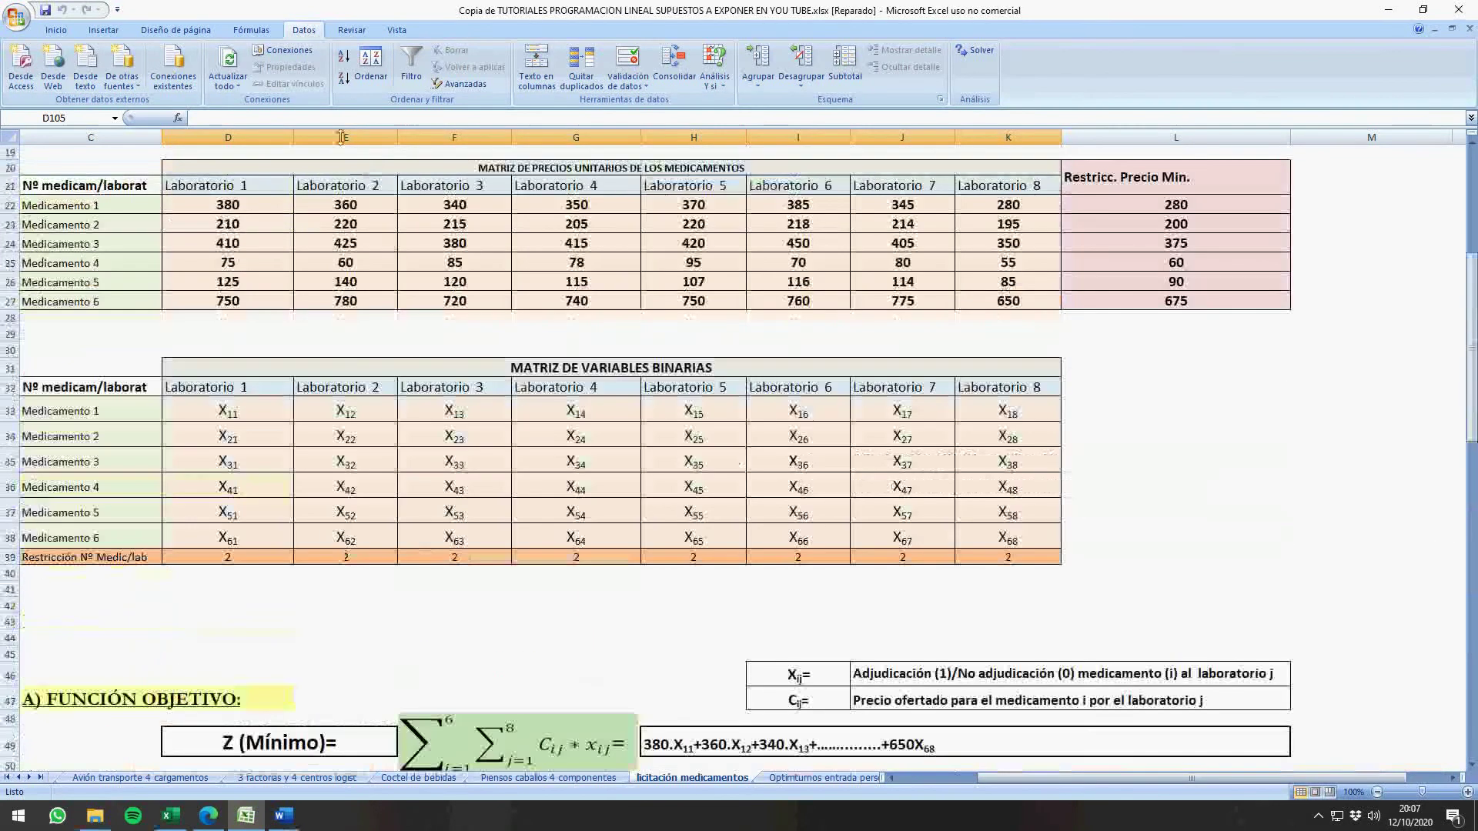
scroll(1054, 361, down, 1)
scroll(1047, 384, down, 14)
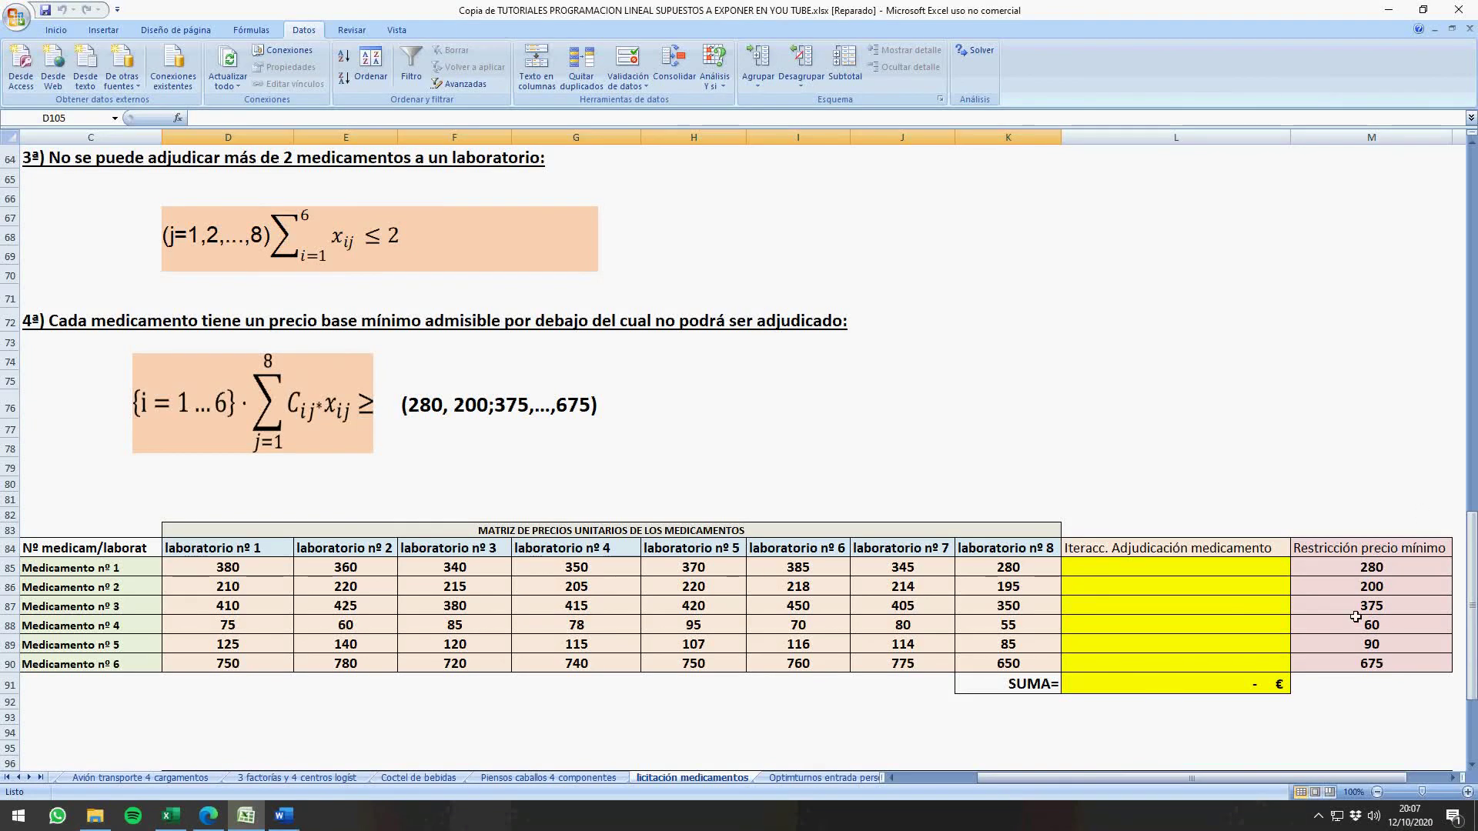
scroll(1358, 616, down, 3)
scroll(1358, 604, up, 3)
scroll(1358, 599, up, 13)
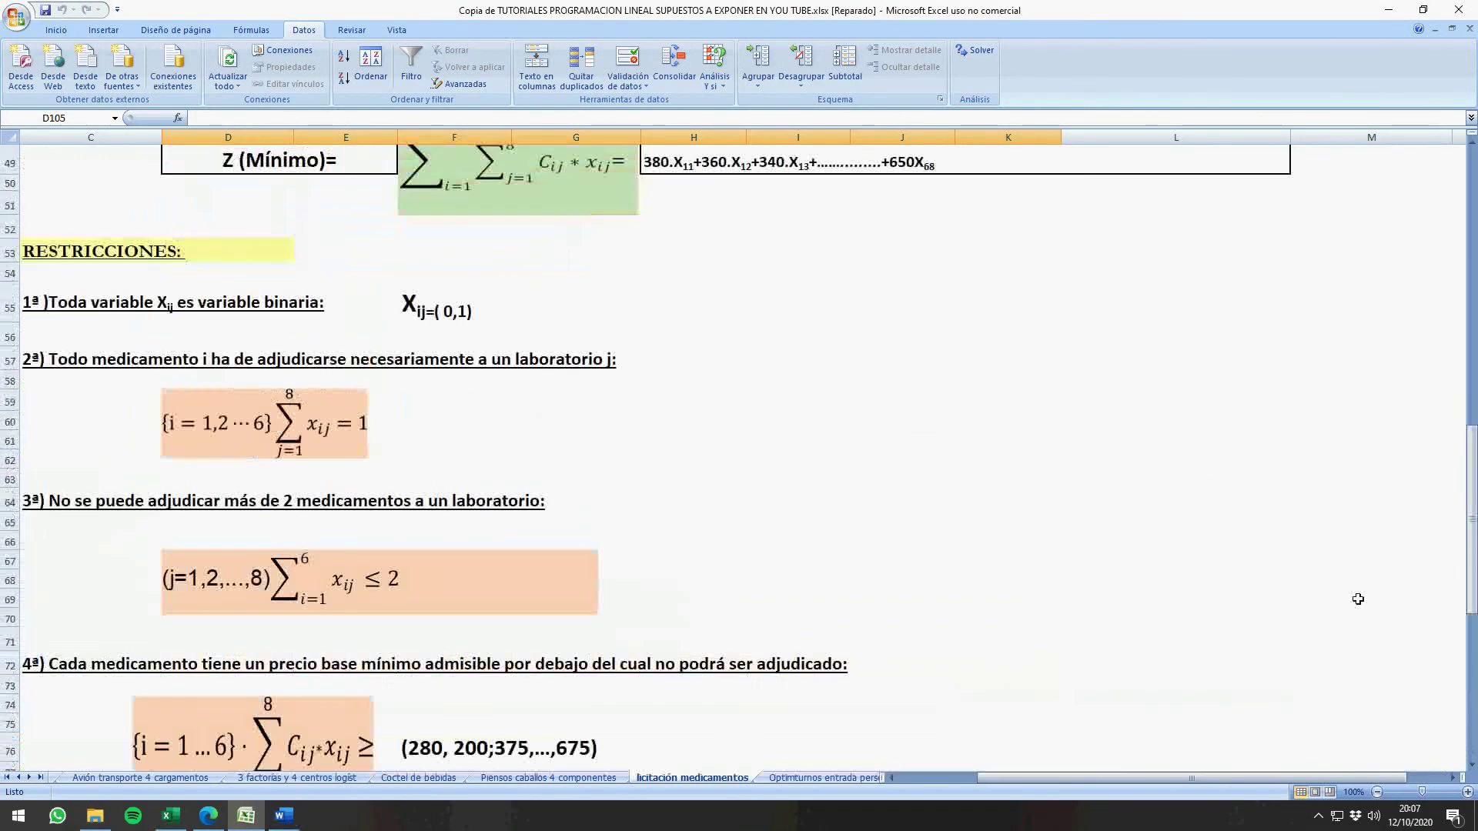
scroll(415, 461, down, 3)
scroll(416, 466, down, 15)
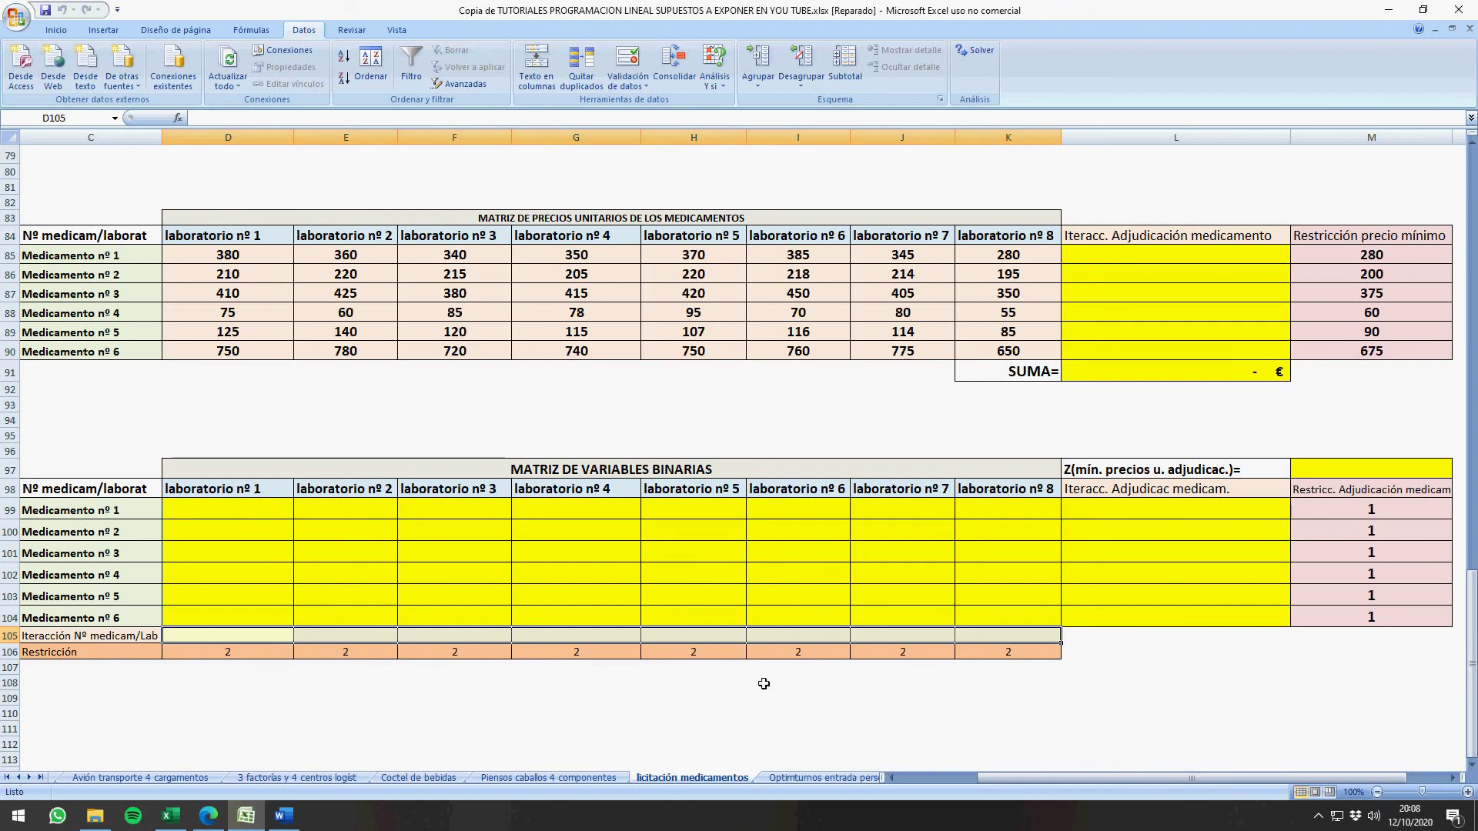
Step: Enter the objective formula =sumaproducto(D85:K90;D99:K104) in cell M97, multiplying the unit prices by the binary variables
scroll(1170, 577, up, 1)
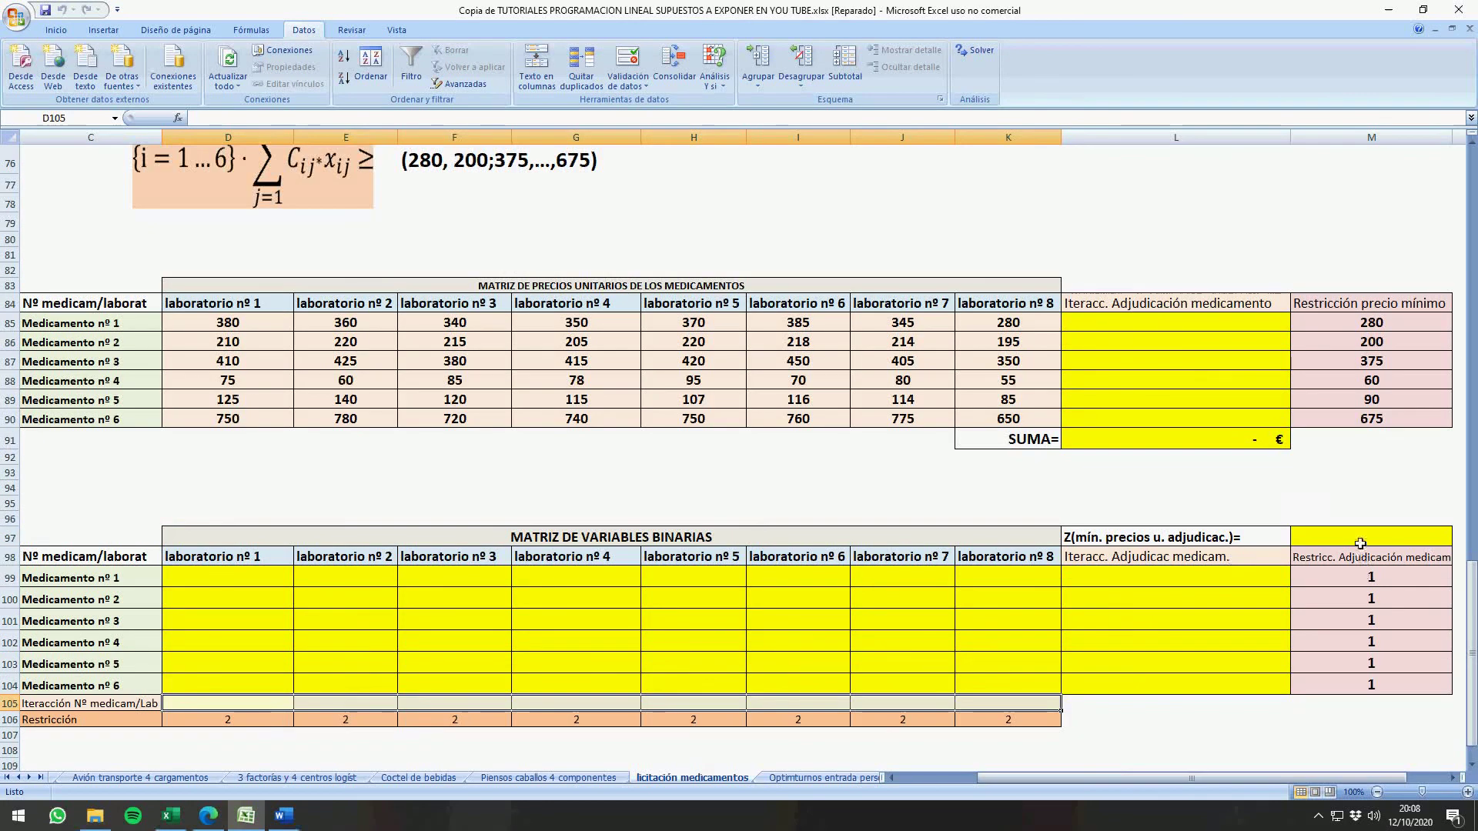
click(1356, 541)
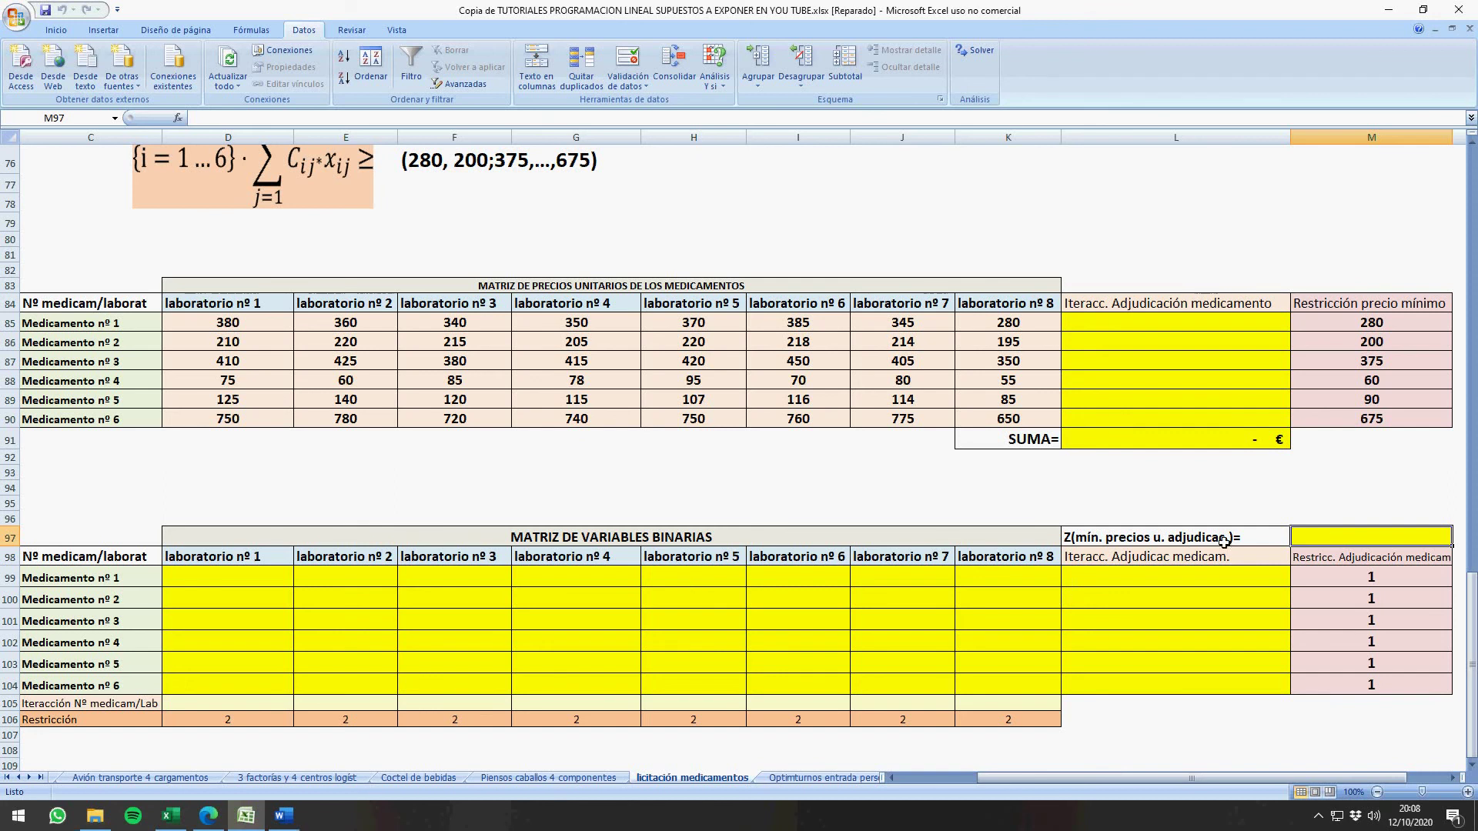
text(=suma)
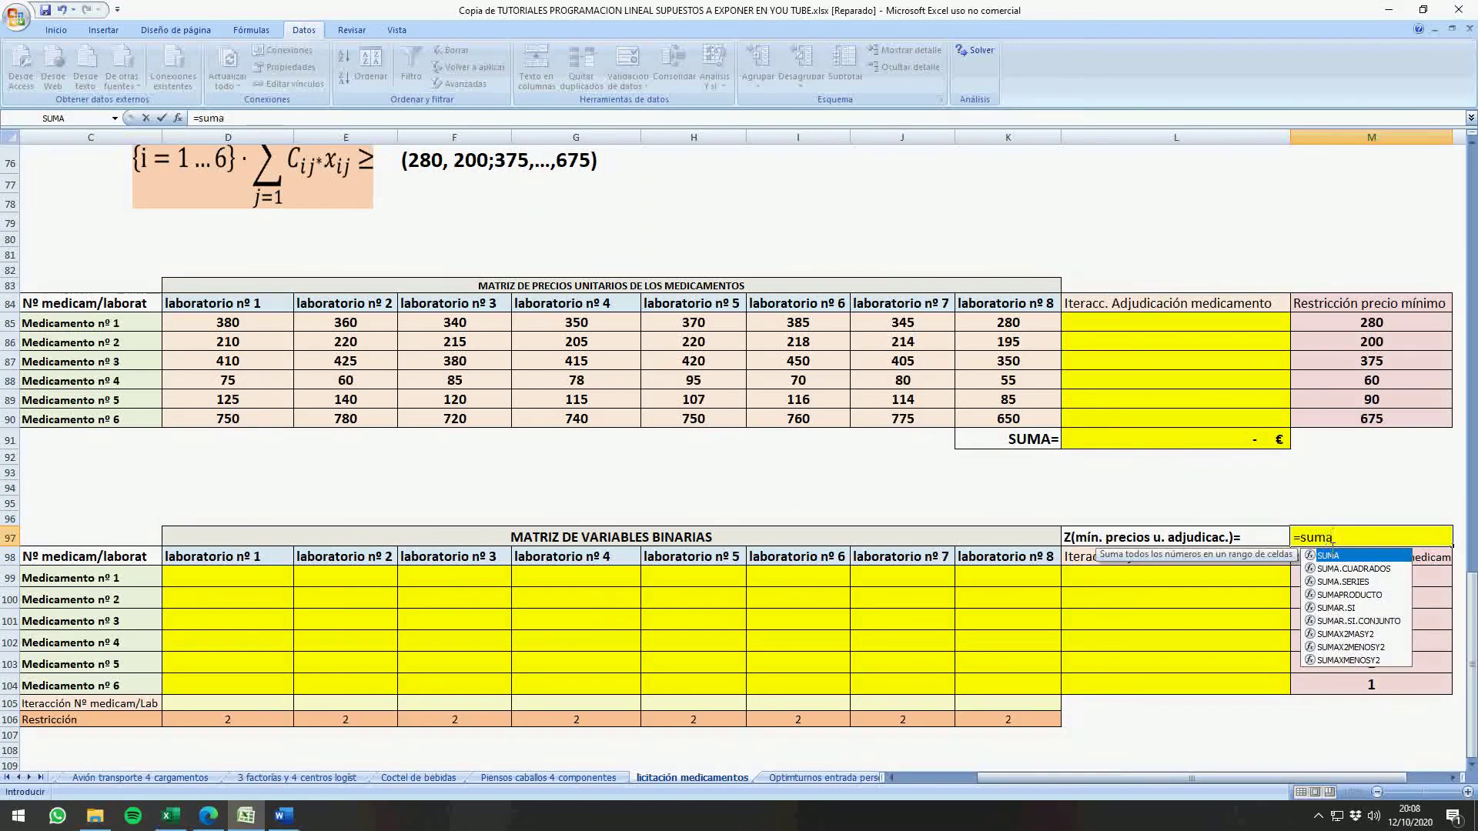
text(pro)
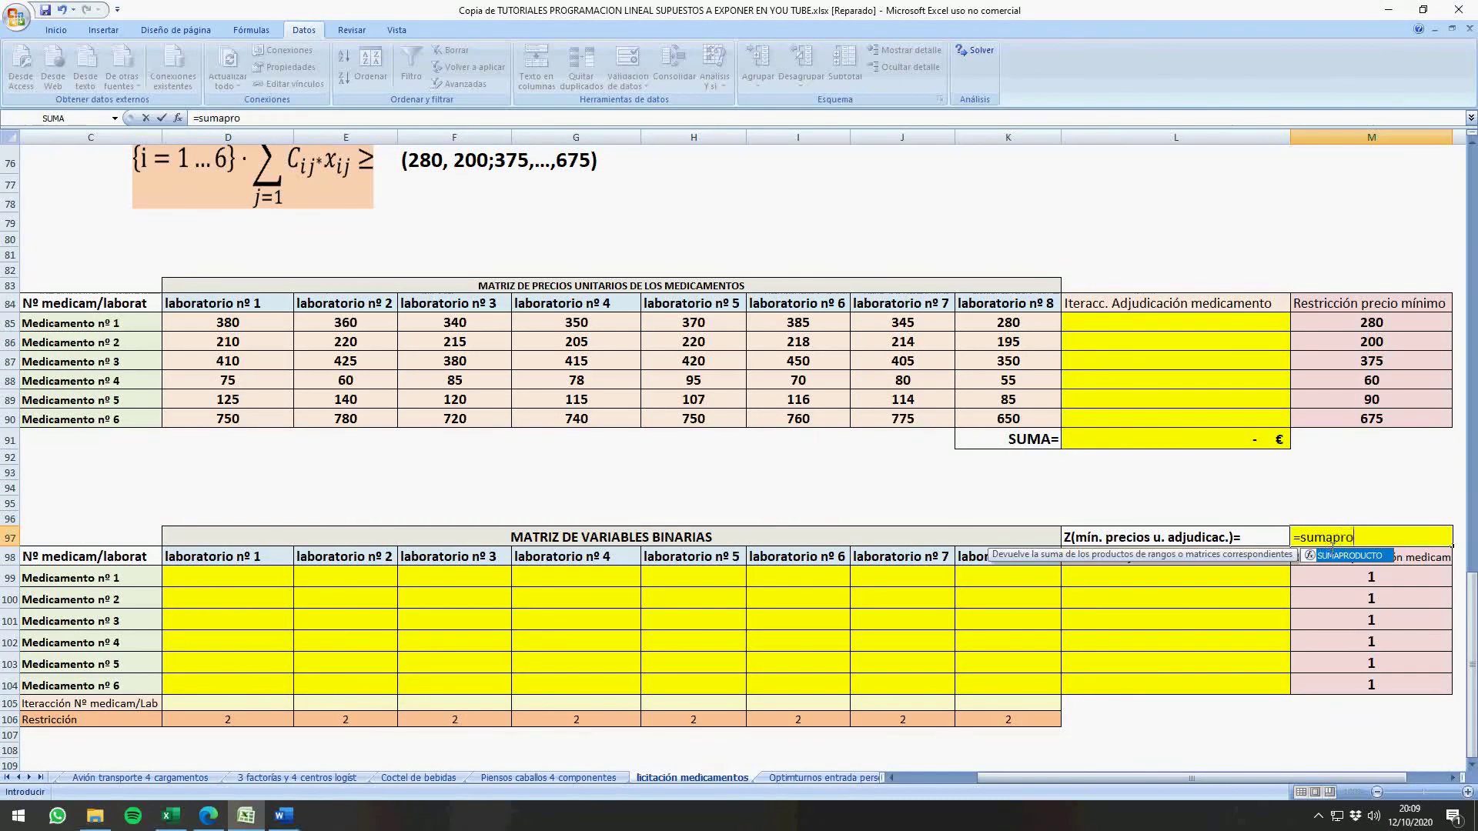
text(ducto()
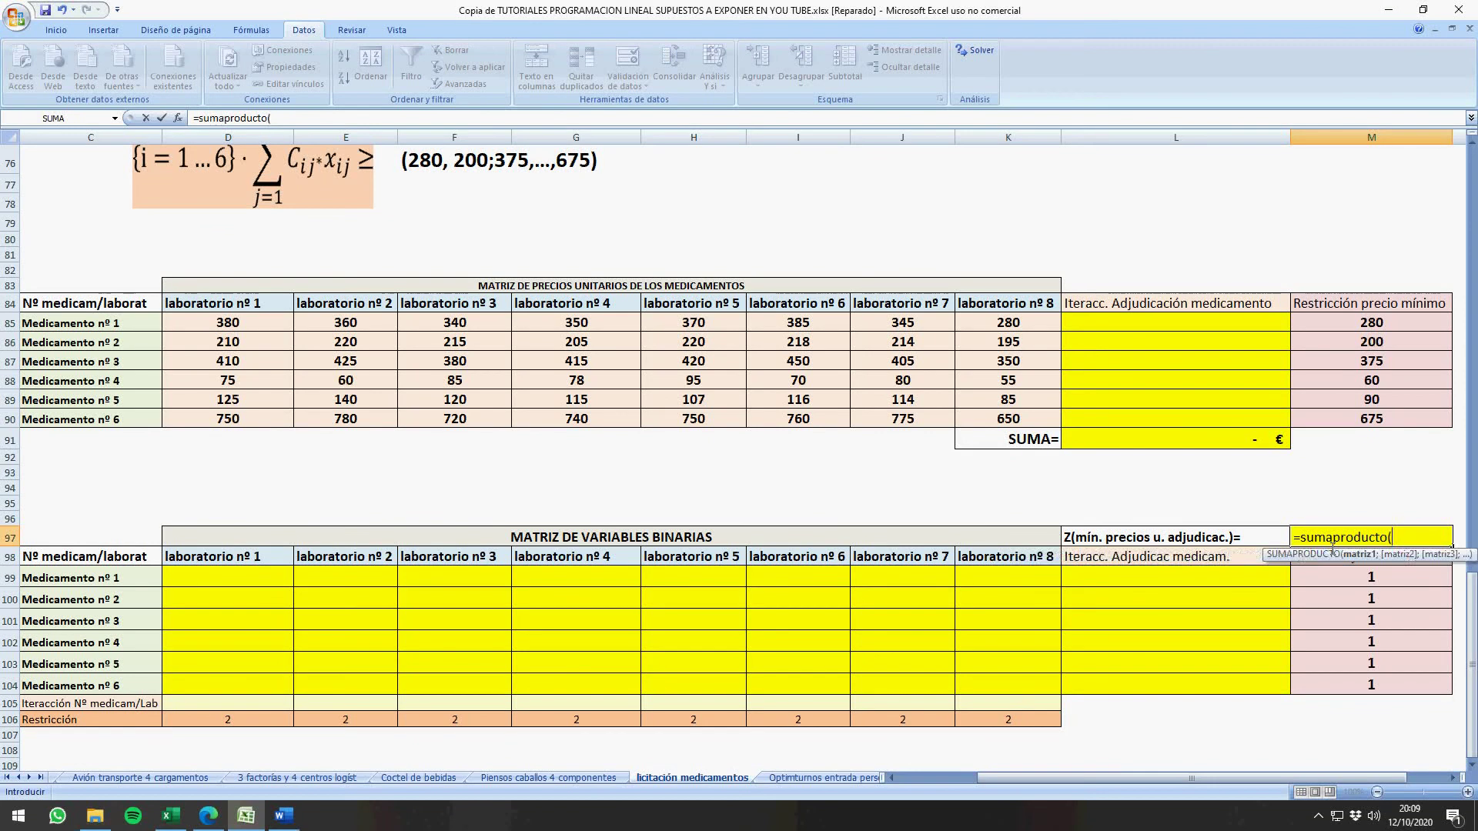
drag(219, 325, 1012, 435)
text(;)
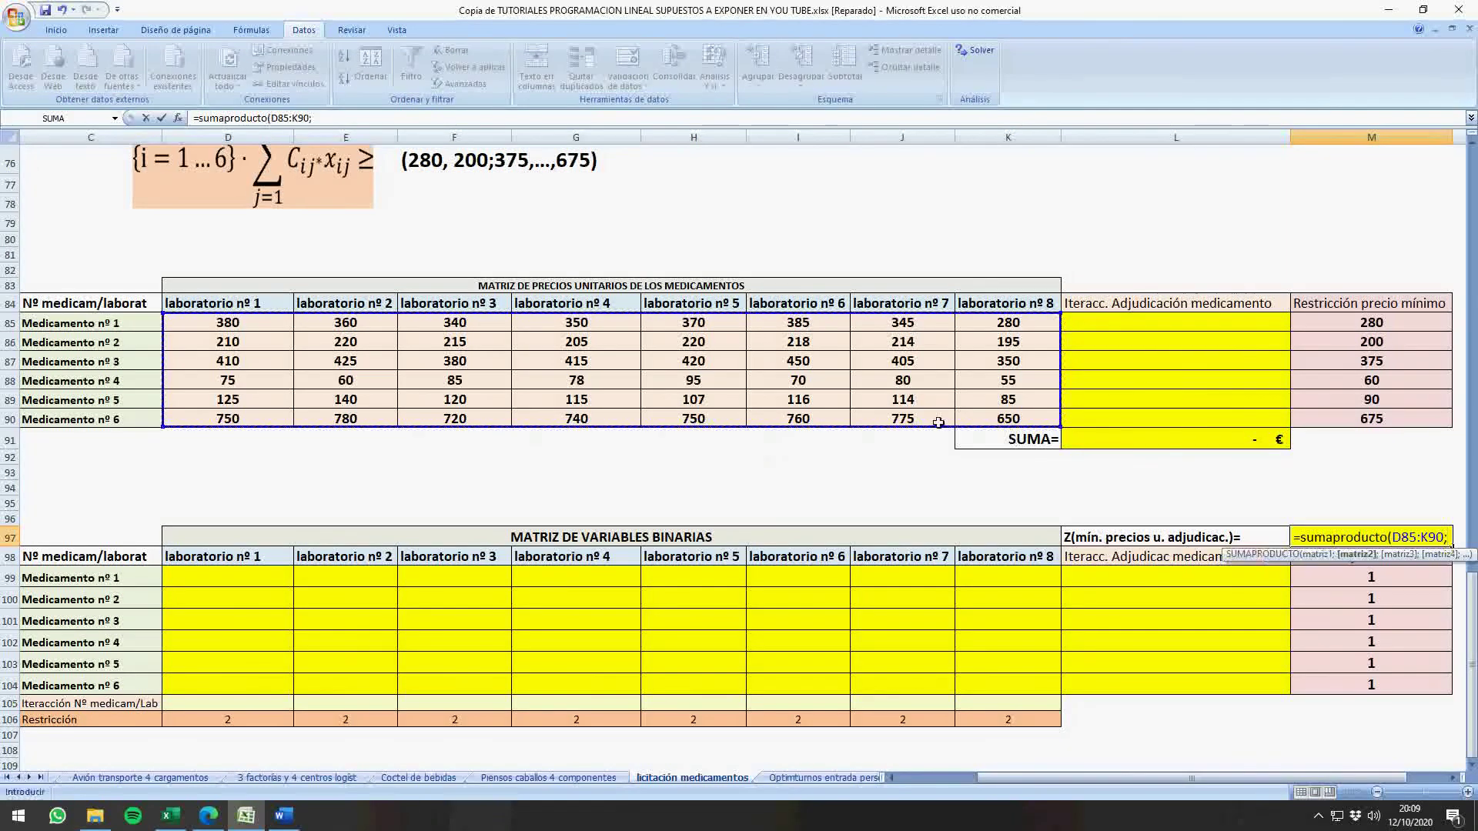
drag(224, 576, 993, 685)
text())
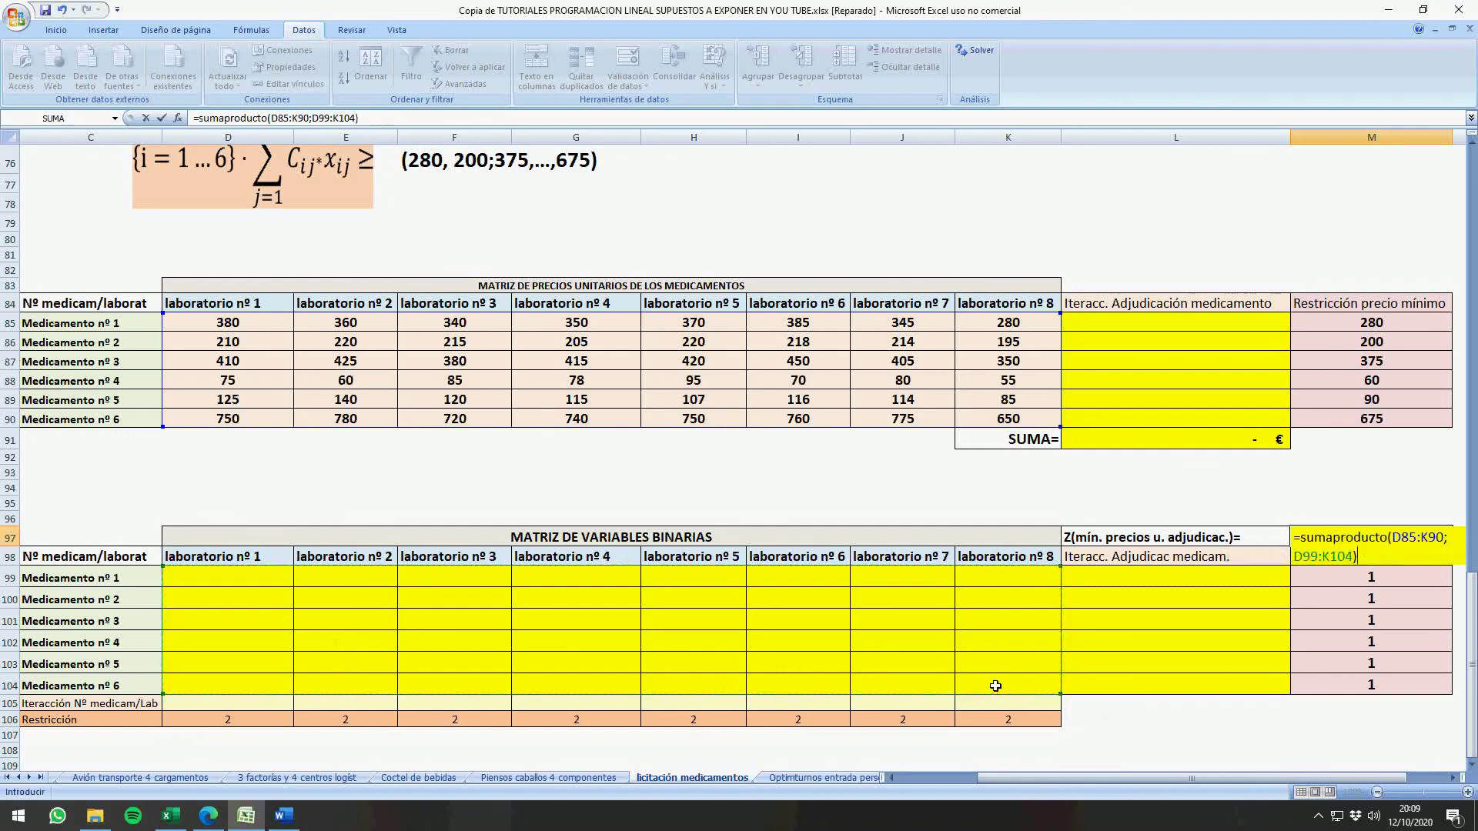
key(Return)
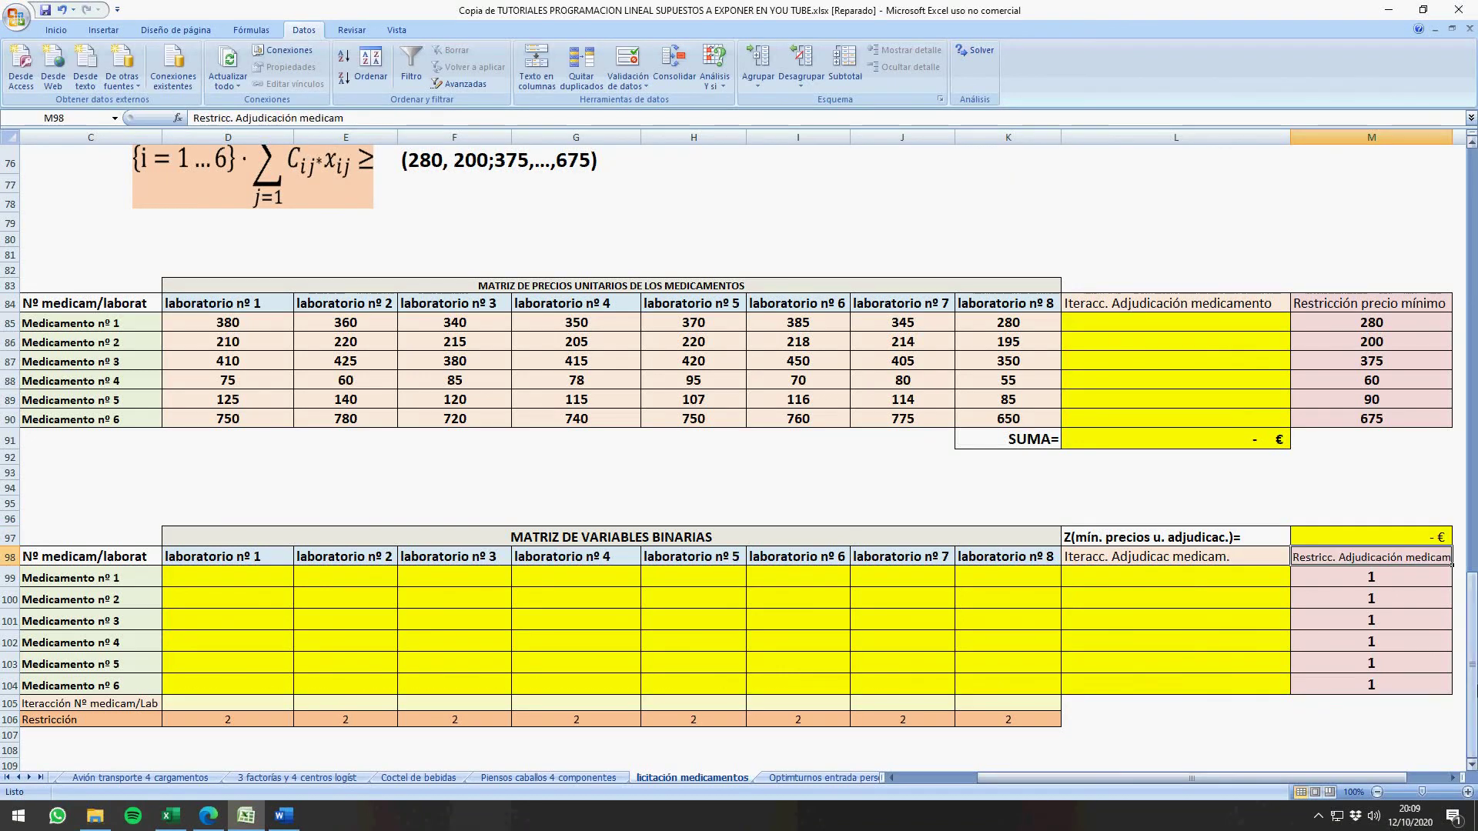
Step: Enter =suma(D99:K99) in cell L99 to total Medicamento nº 1's binary variables across the eight laboratories
click(1147, 587)
text(=)
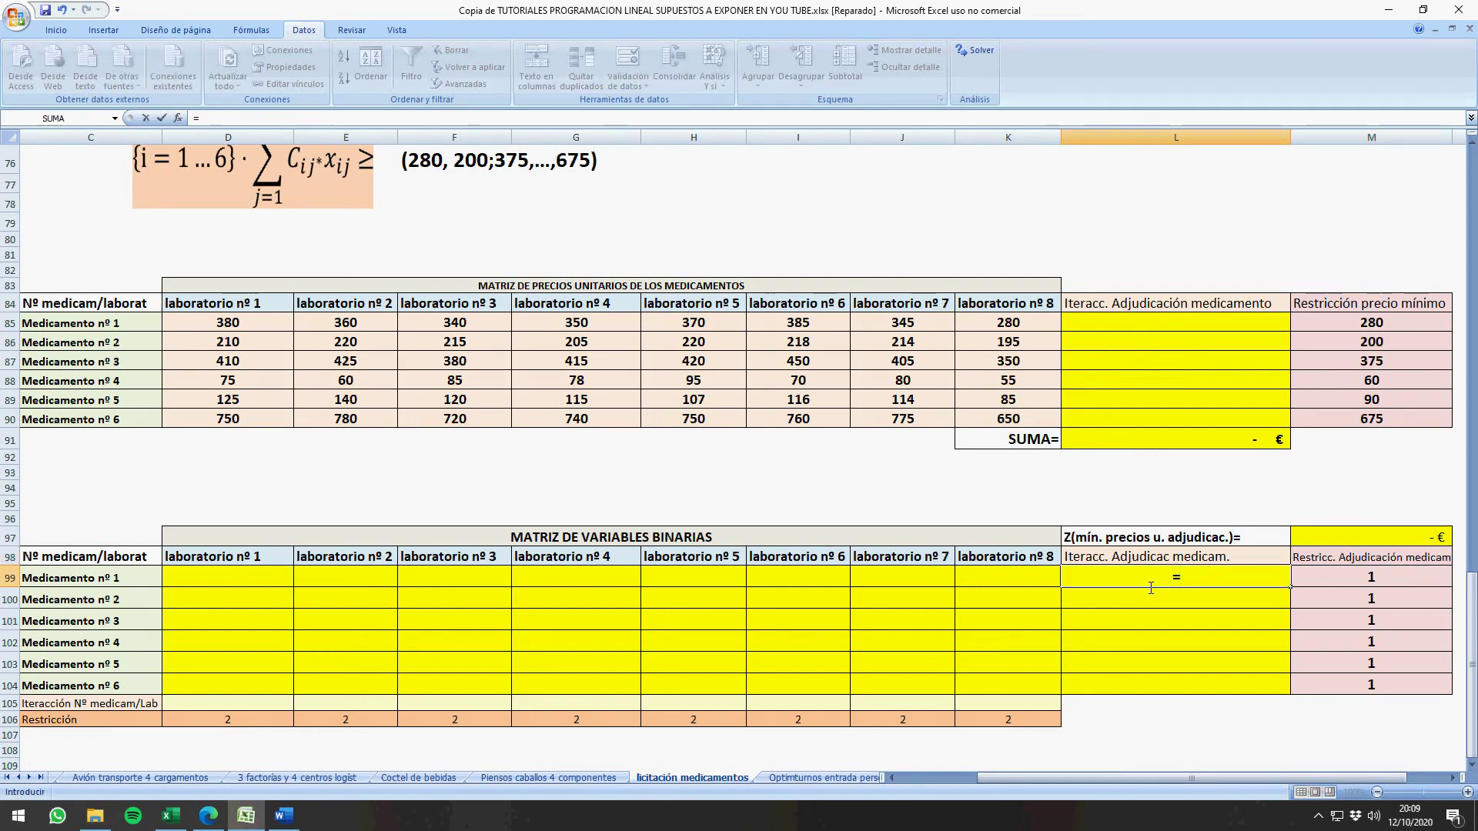
text(suma()
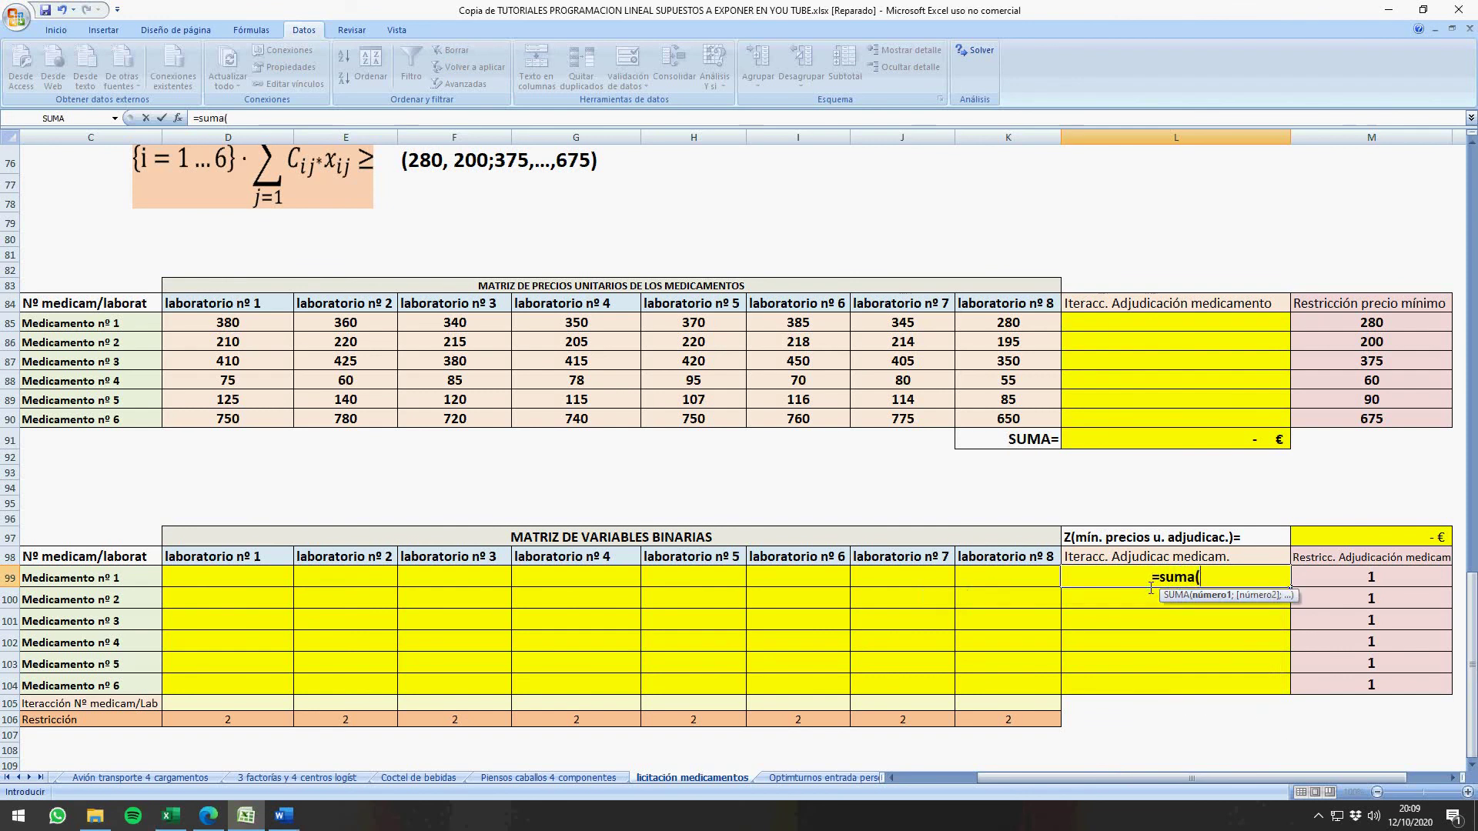
drag(221, 583, 972, 576)
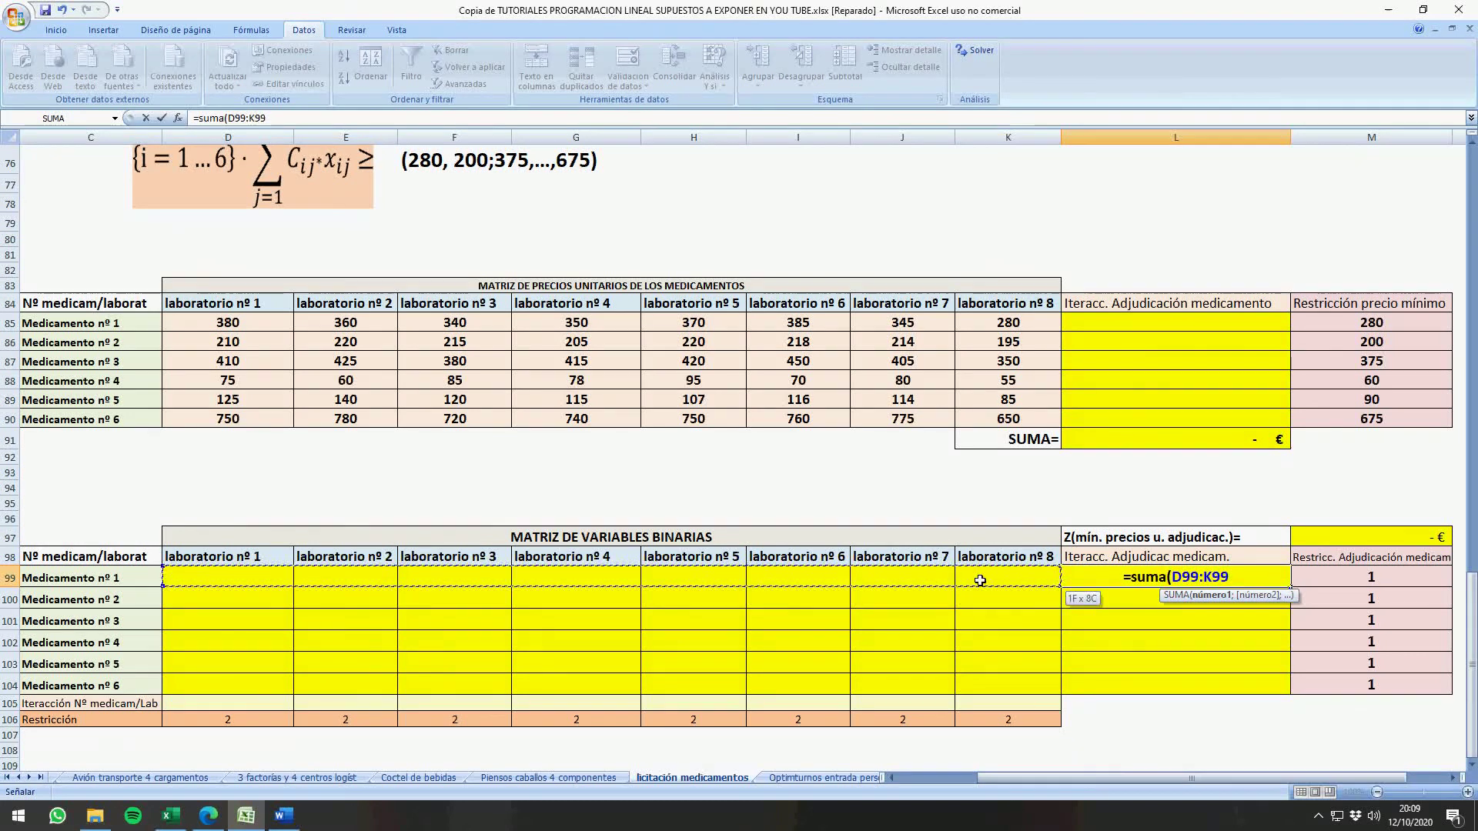
text())
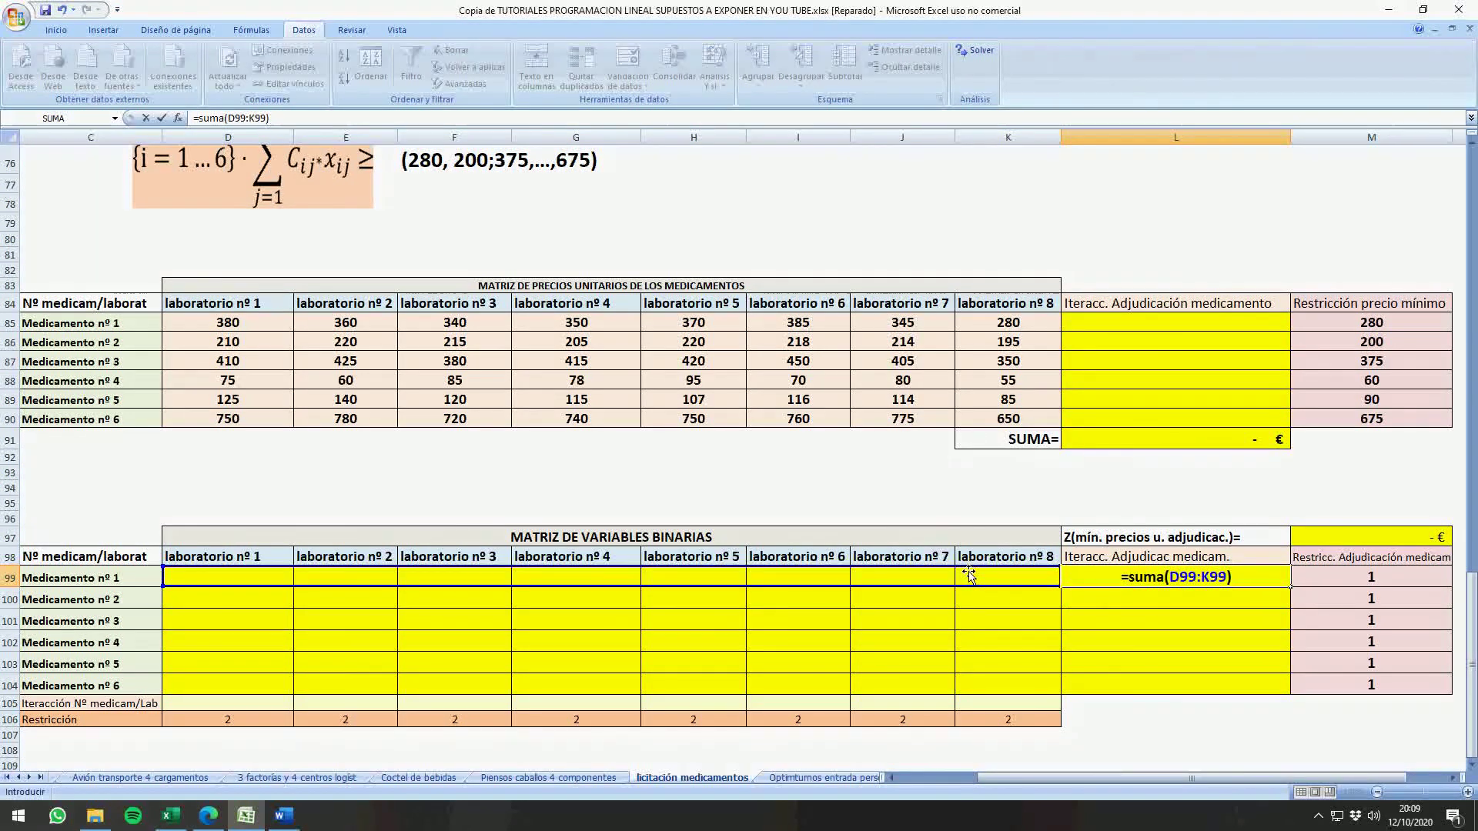
key(Return)
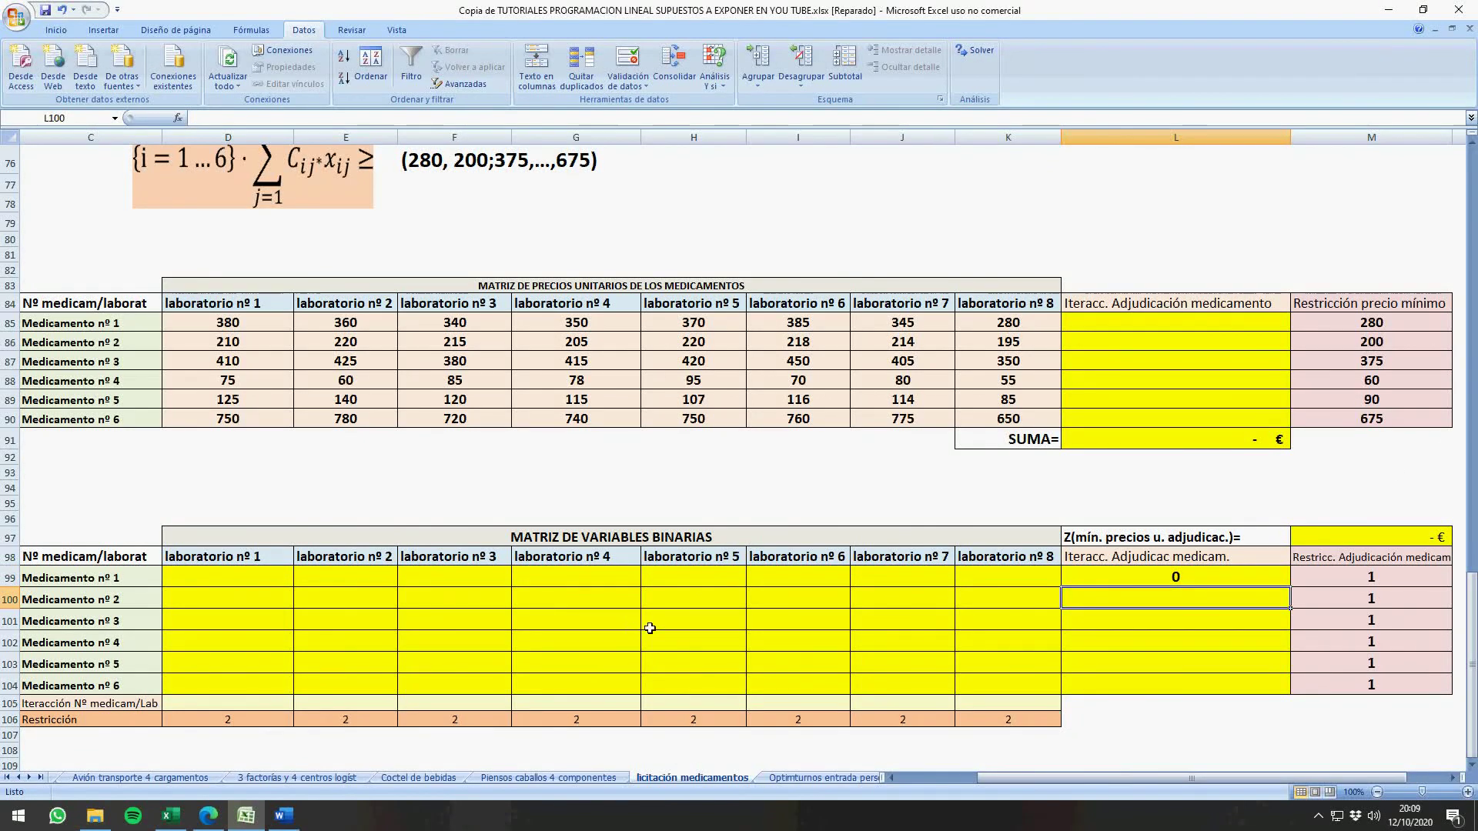
Step: Copy the sum formula in L99 down to L104 so every medicine's binary variables are totalled
click(1178, 579)
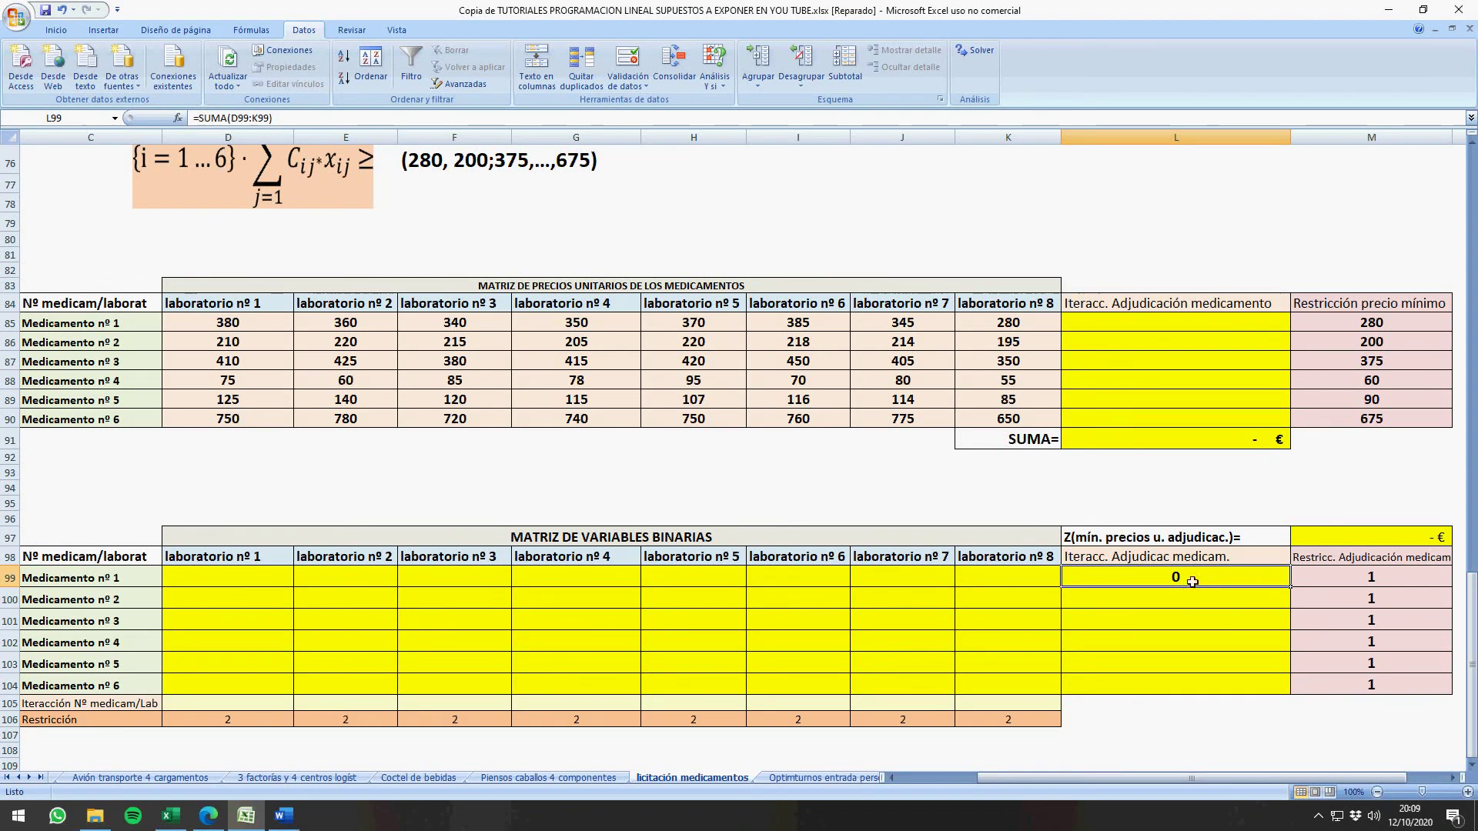
drag(1292, 593, 1296, 690)
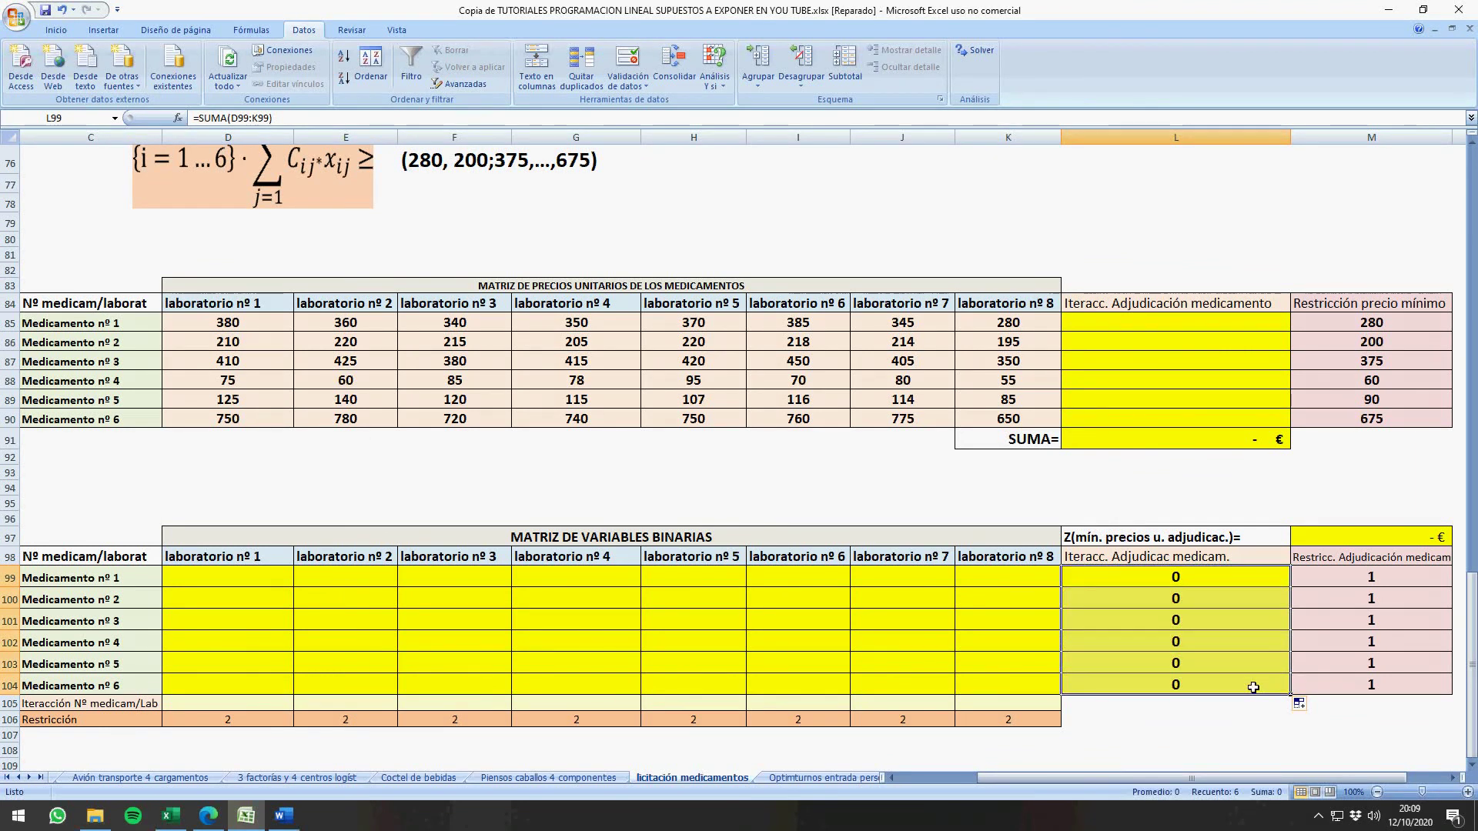
Step: Enter =suma(D99:D104) in cell D105 and copy it across to K105 to total the medicines awarded per laboratory
click(253, 703)
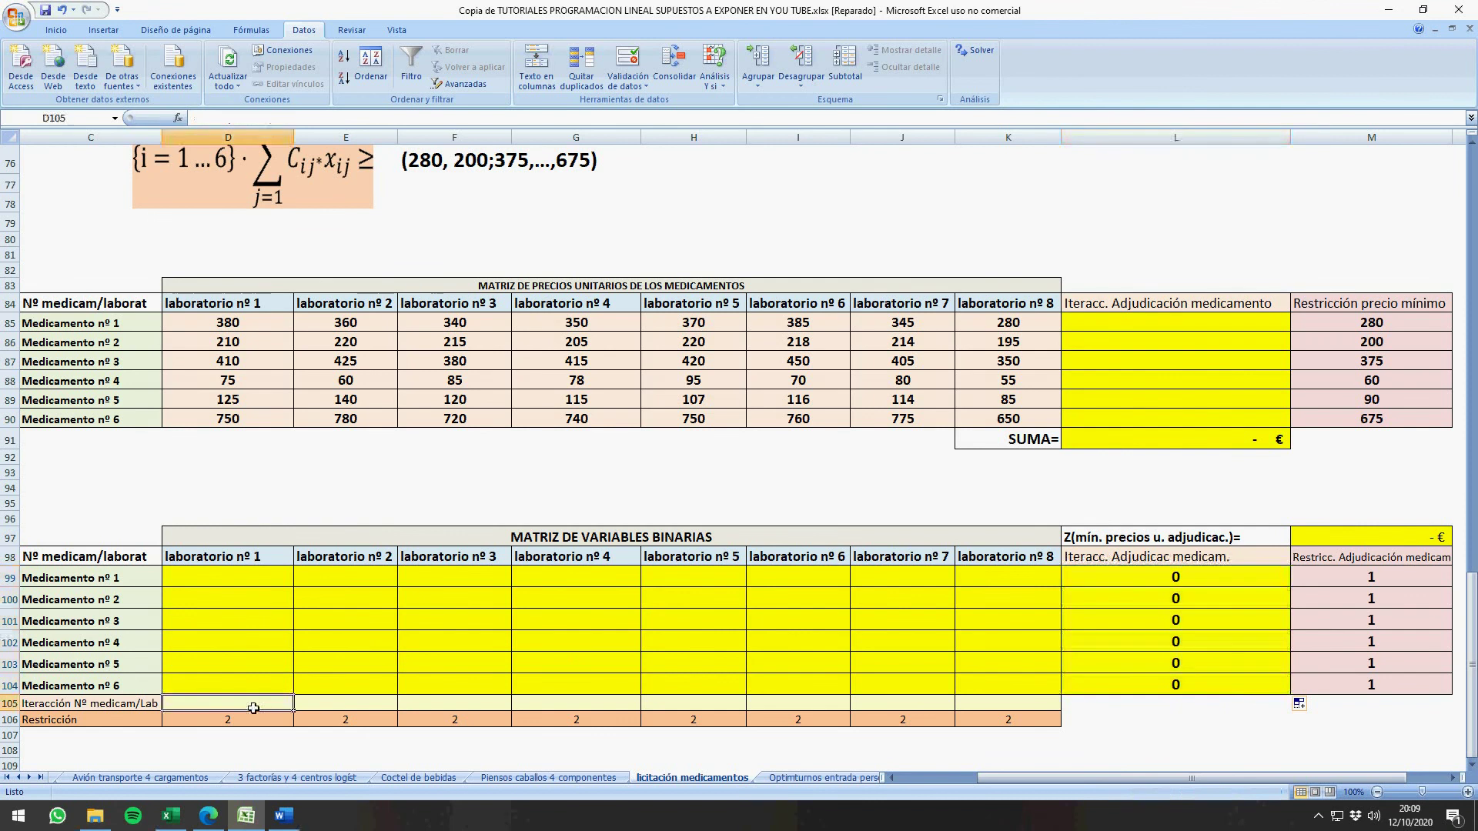
text(=suma)
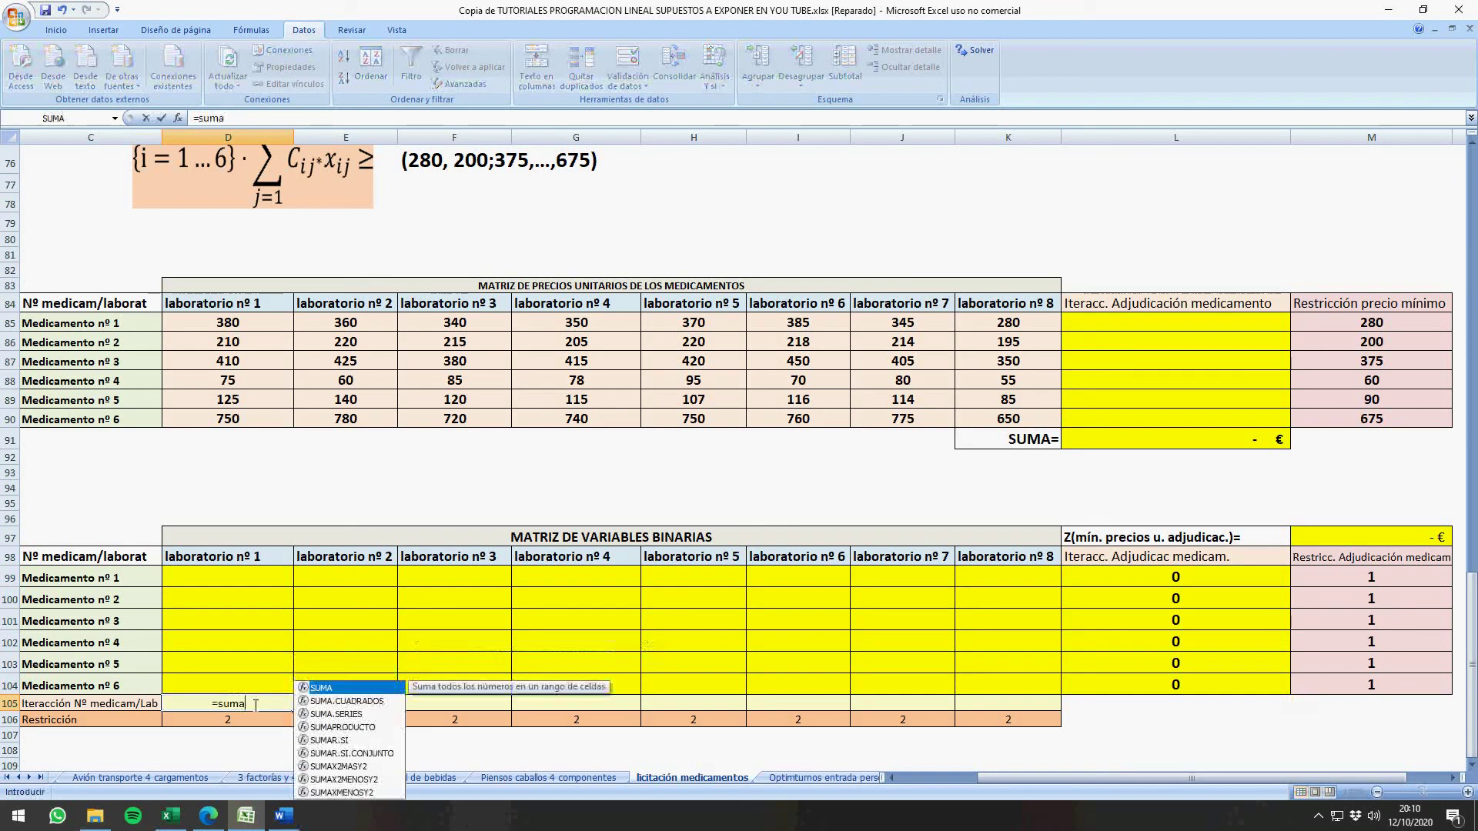
text(()
click(218, 578)
drag(224, 598, 233, 685)
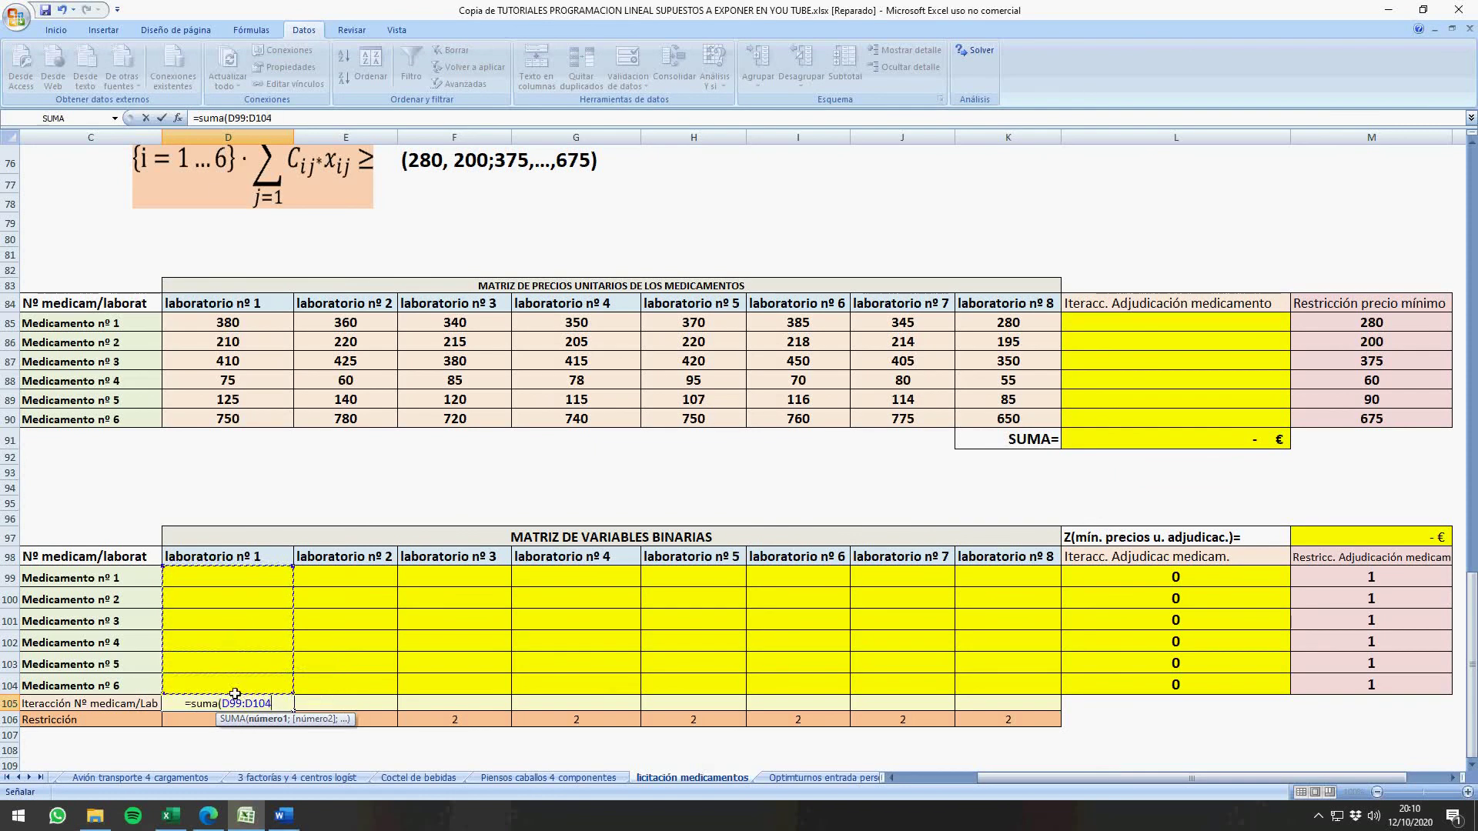
text())
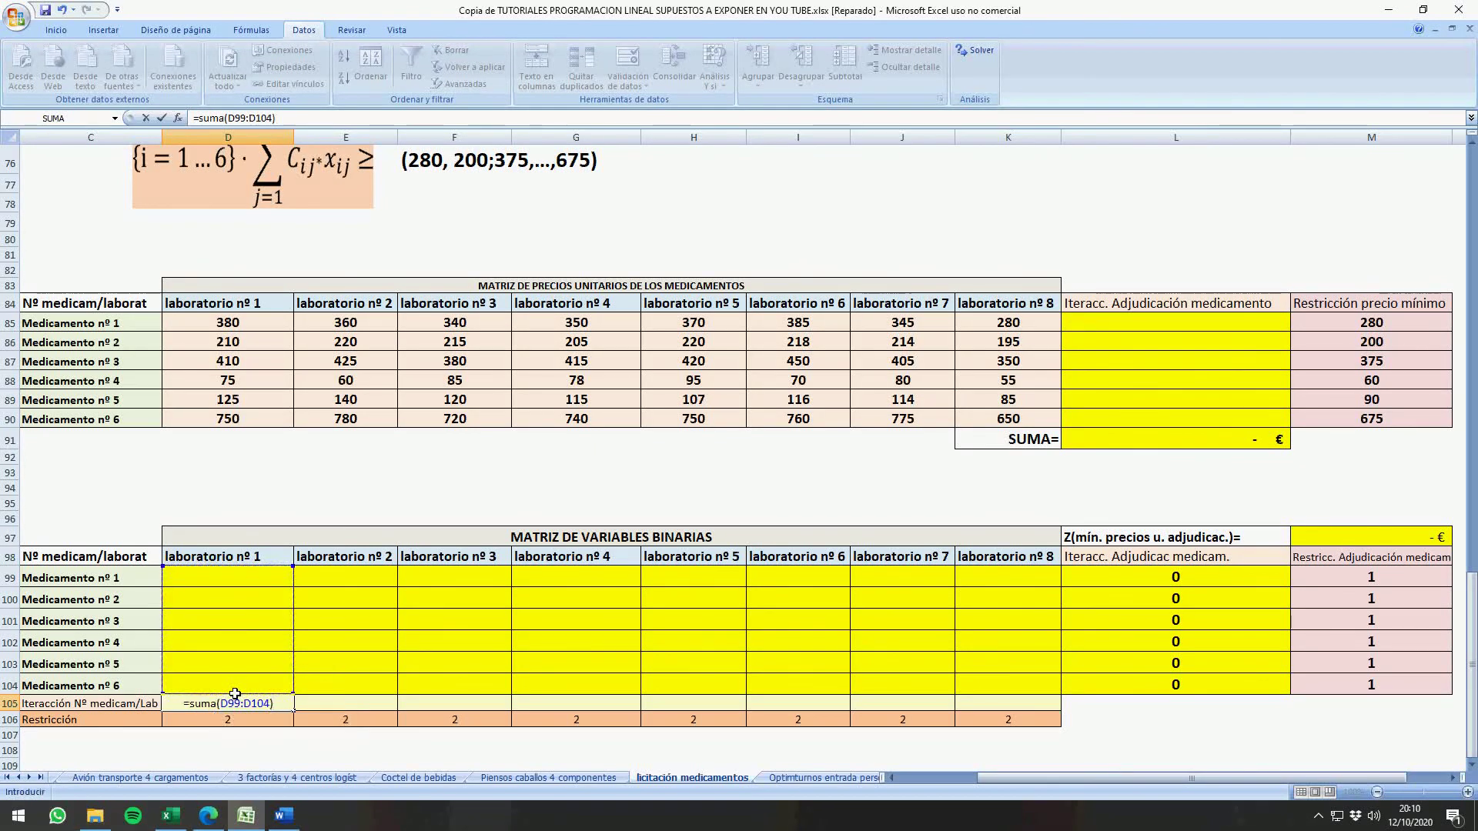
key(Return)
click(252, 705)
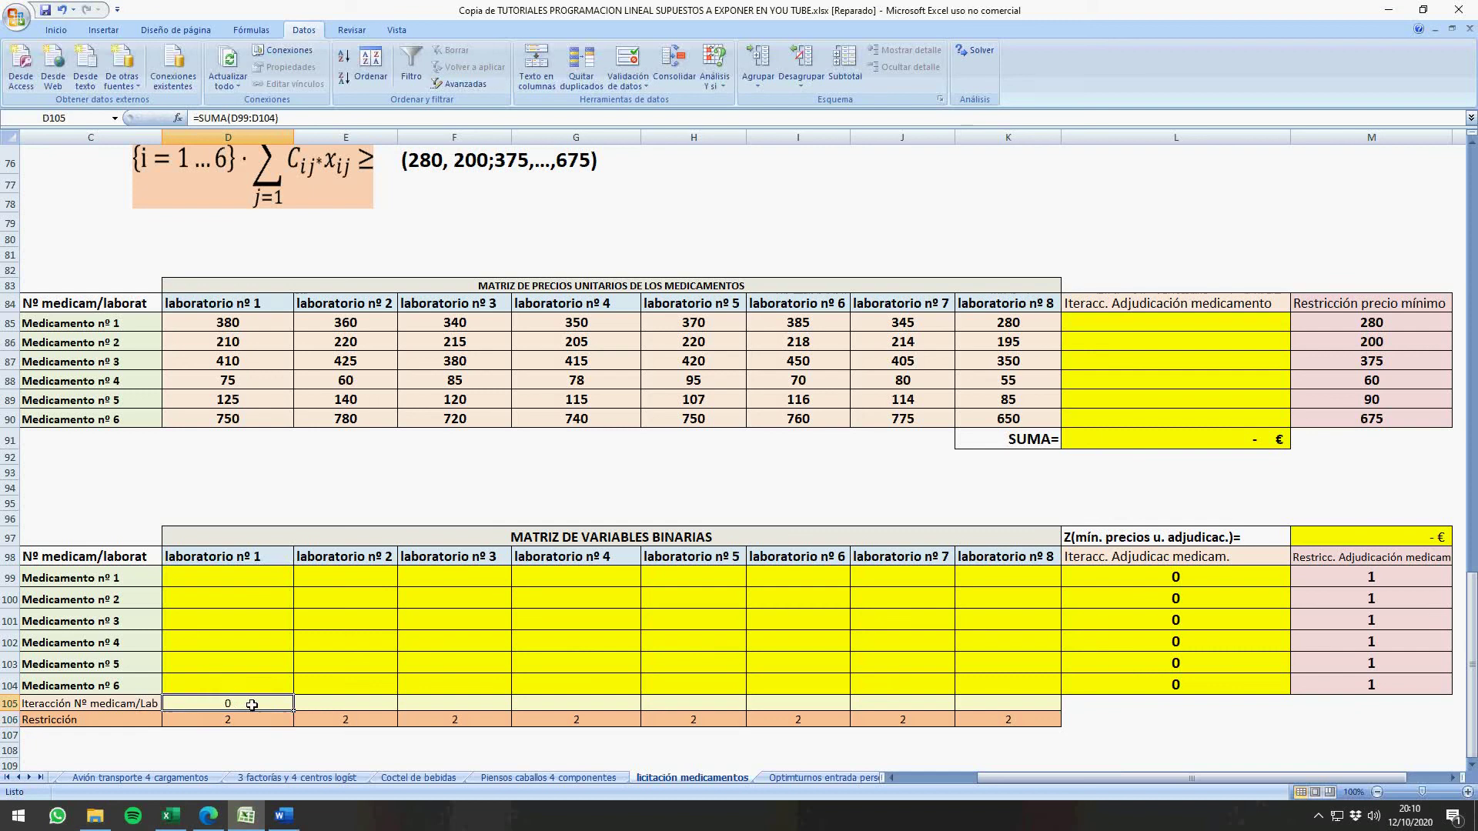
drag(296, 714, 1028, 707)
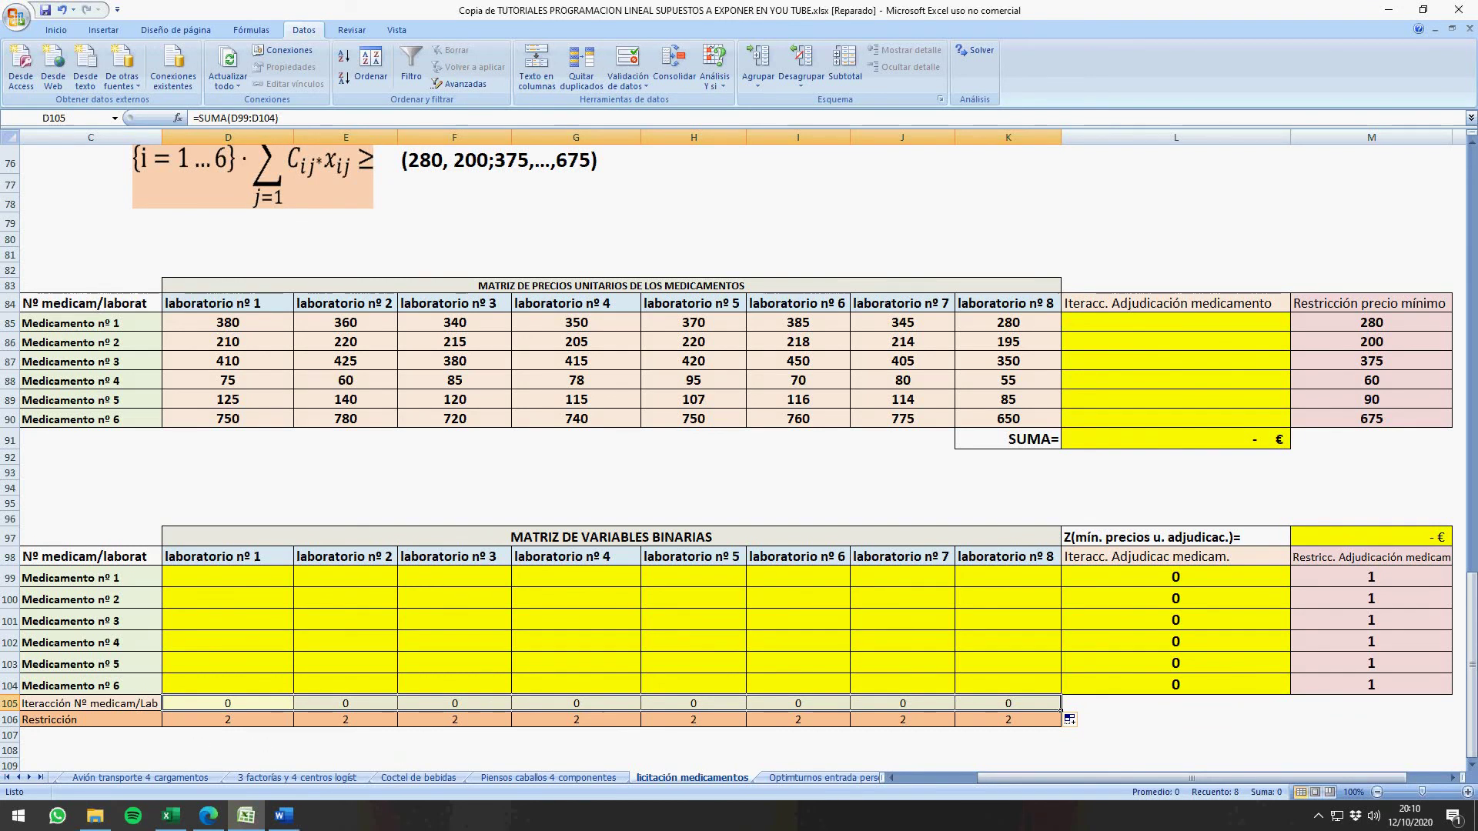
Step: Enter =sumaproducto(D85:K85;D99:K99) in cell L85 and copy it down to L90 for the awarded price of each medicine
click(1196, 328)
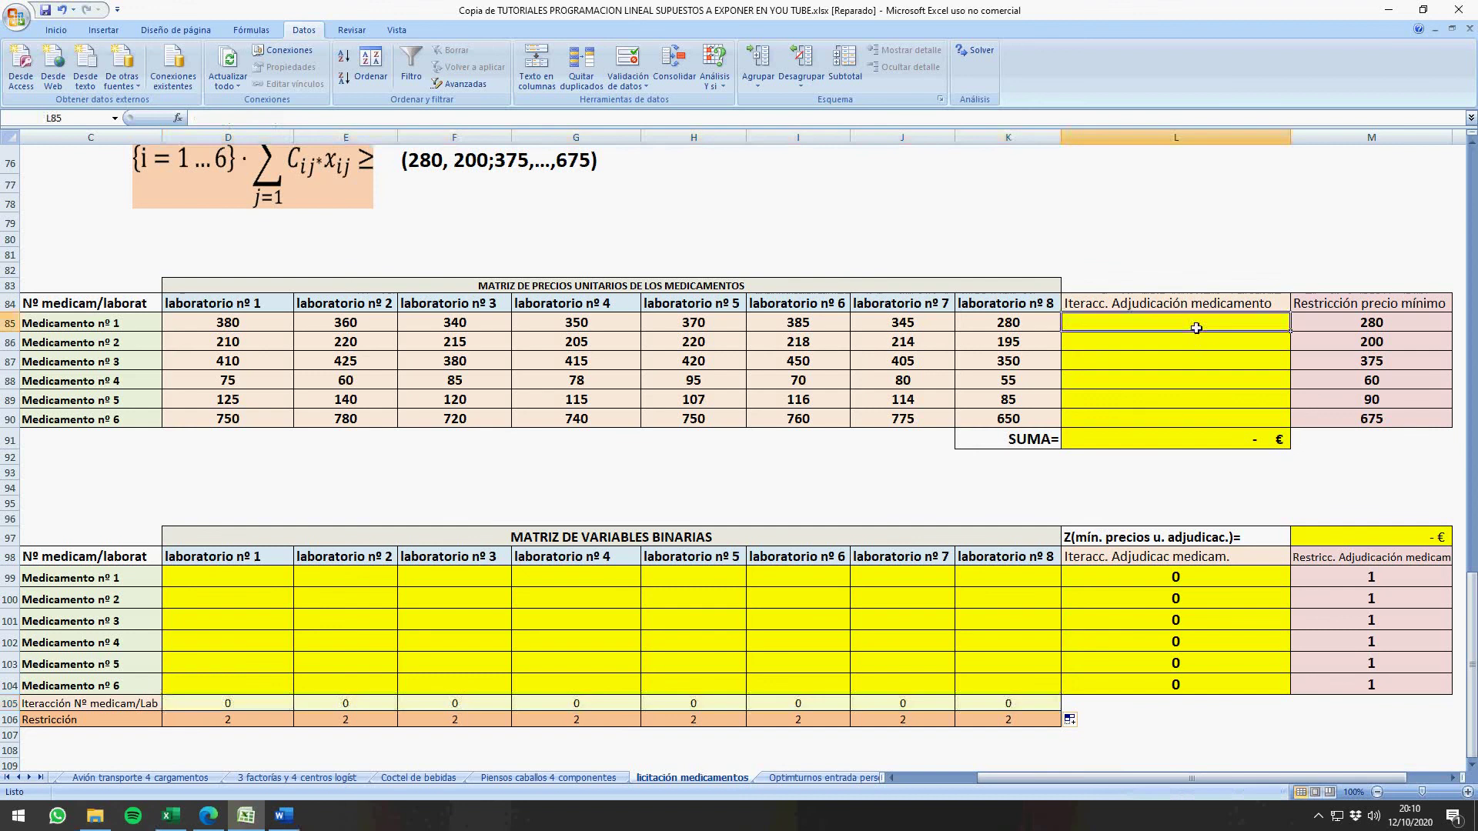
text(=)
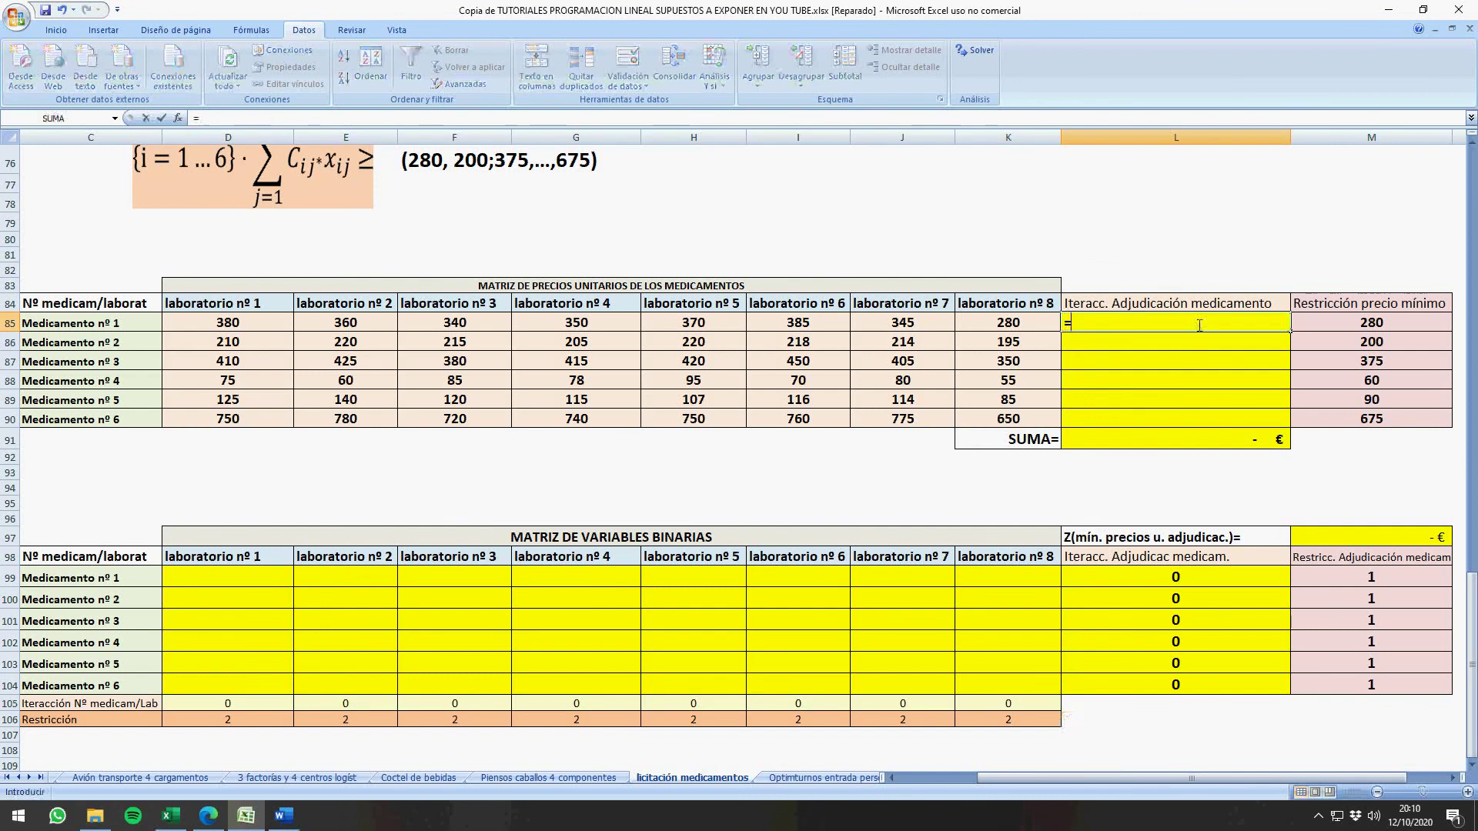
text(sumap)
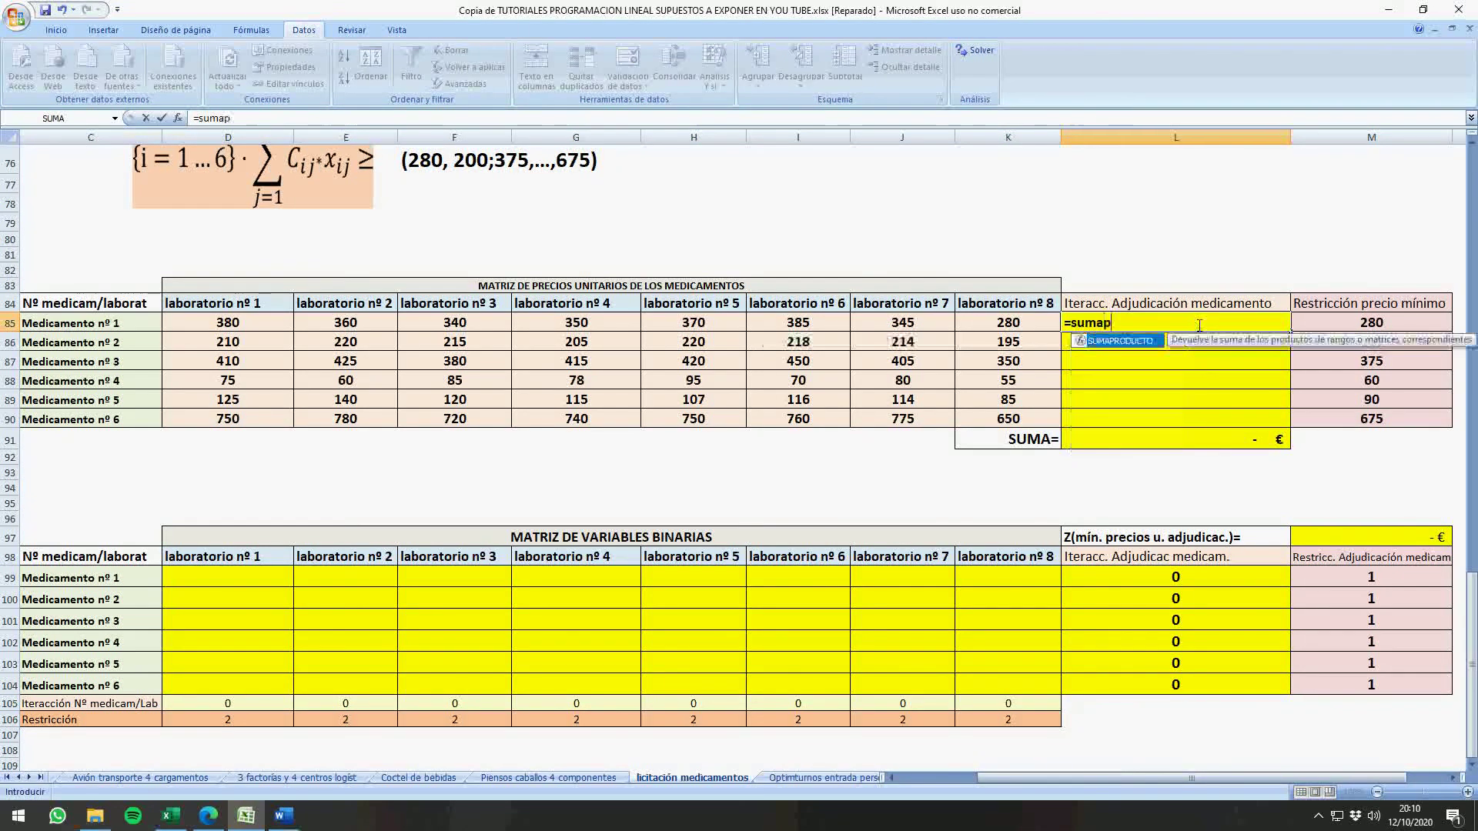
text(roducto()
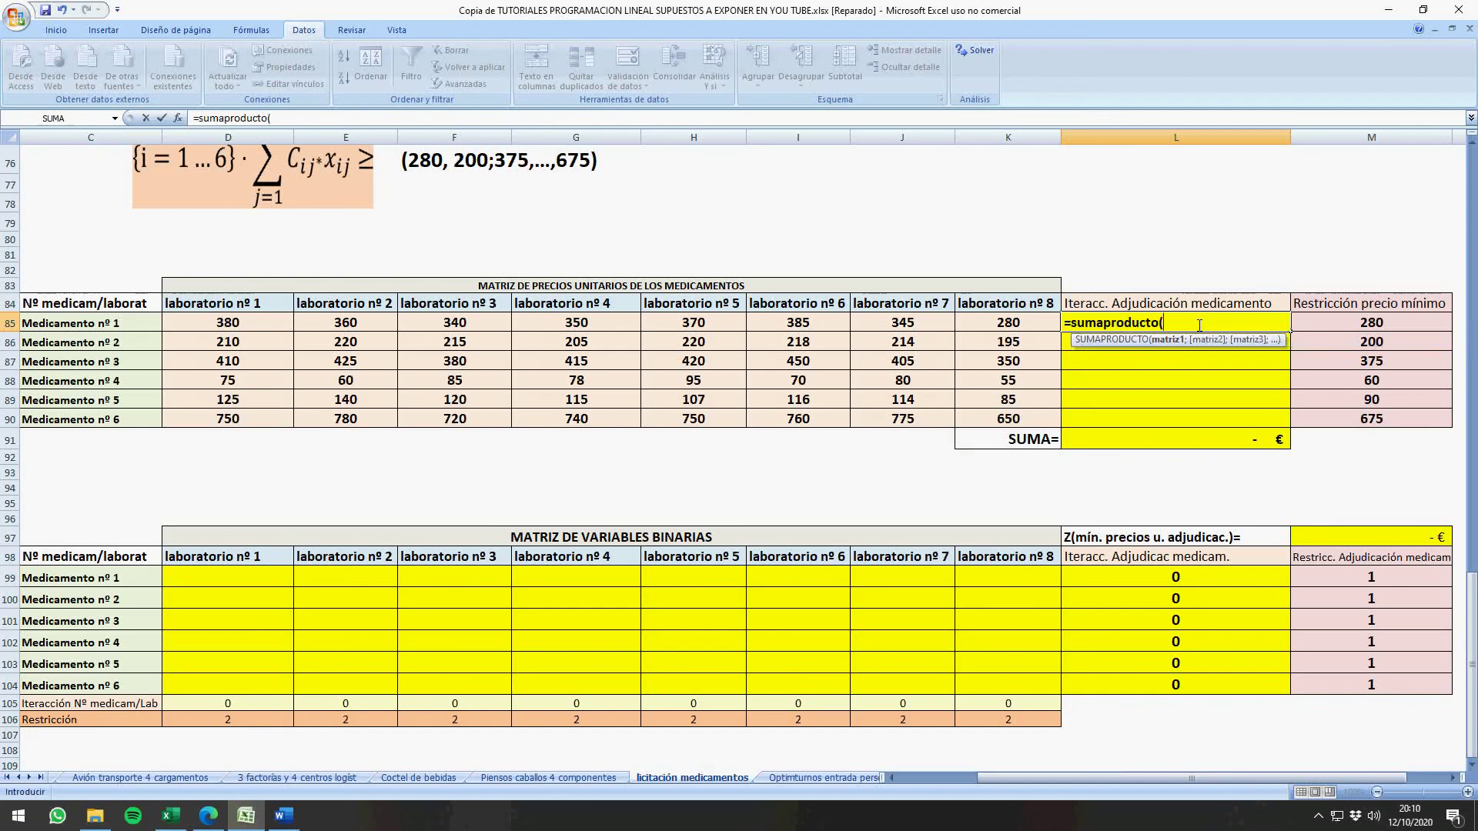
drag(228, 327, 999, 340)
text(;)
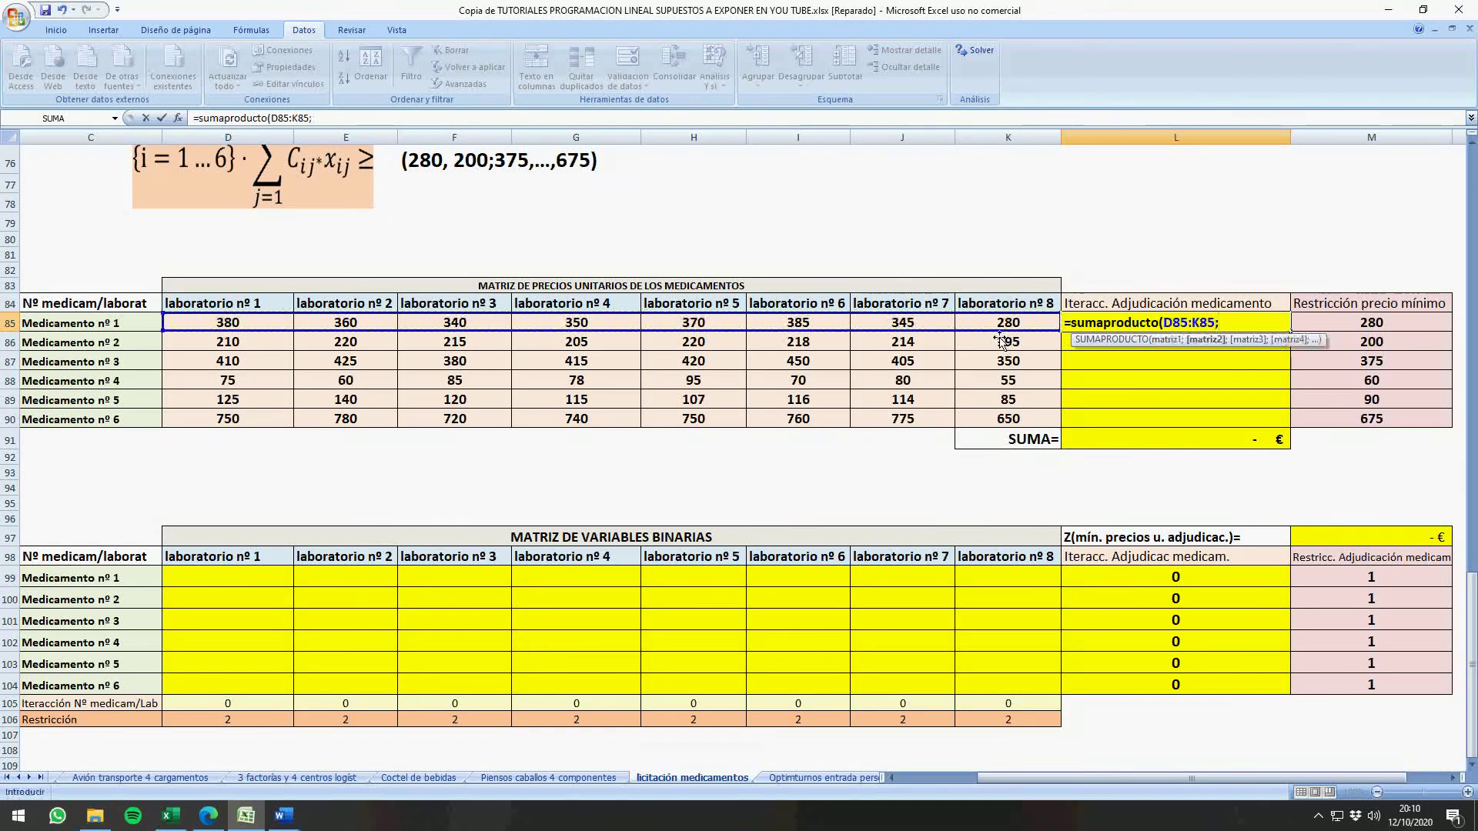
drag(234, 583, 983, 577)
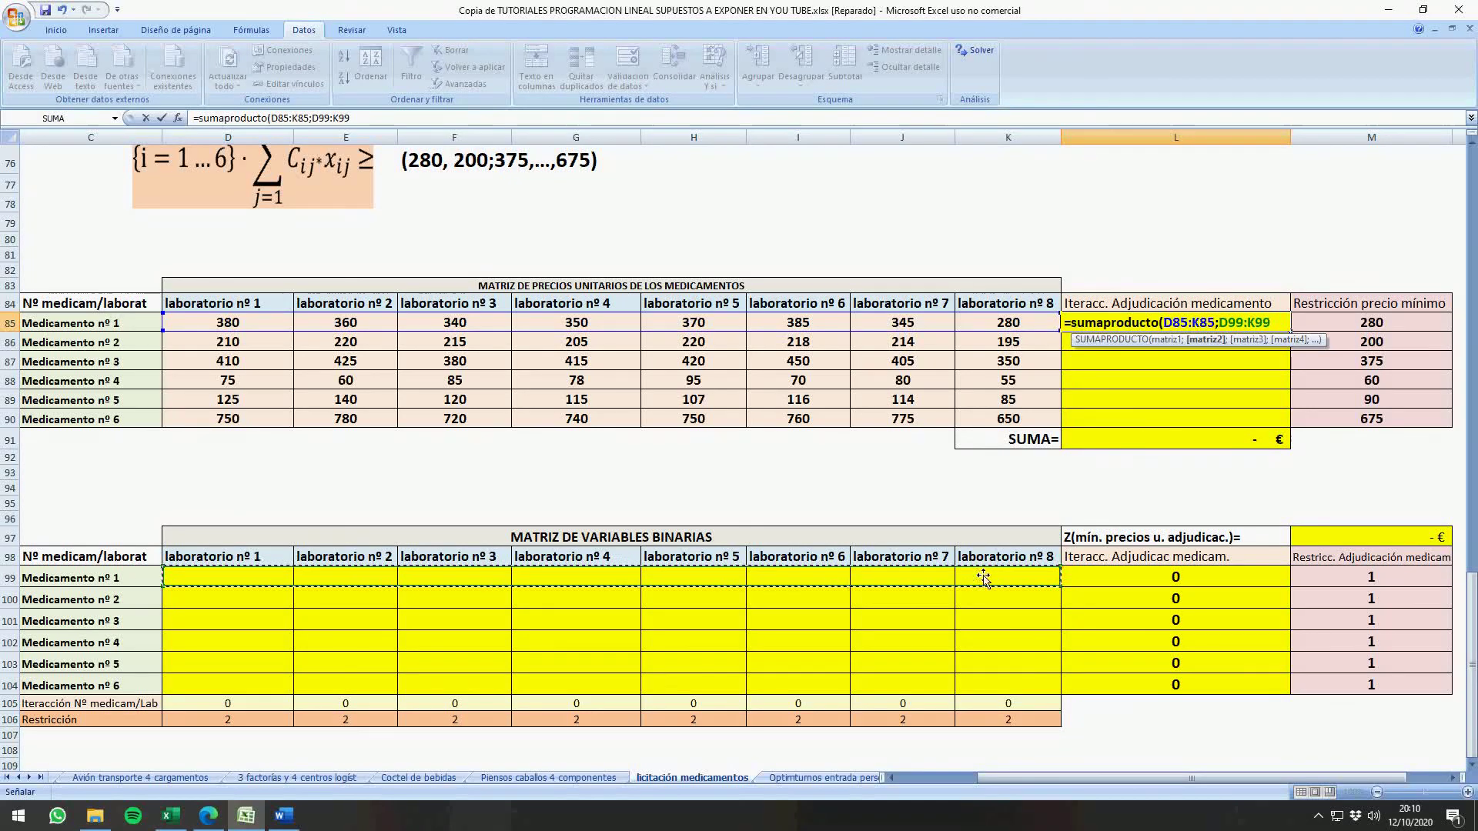
text())
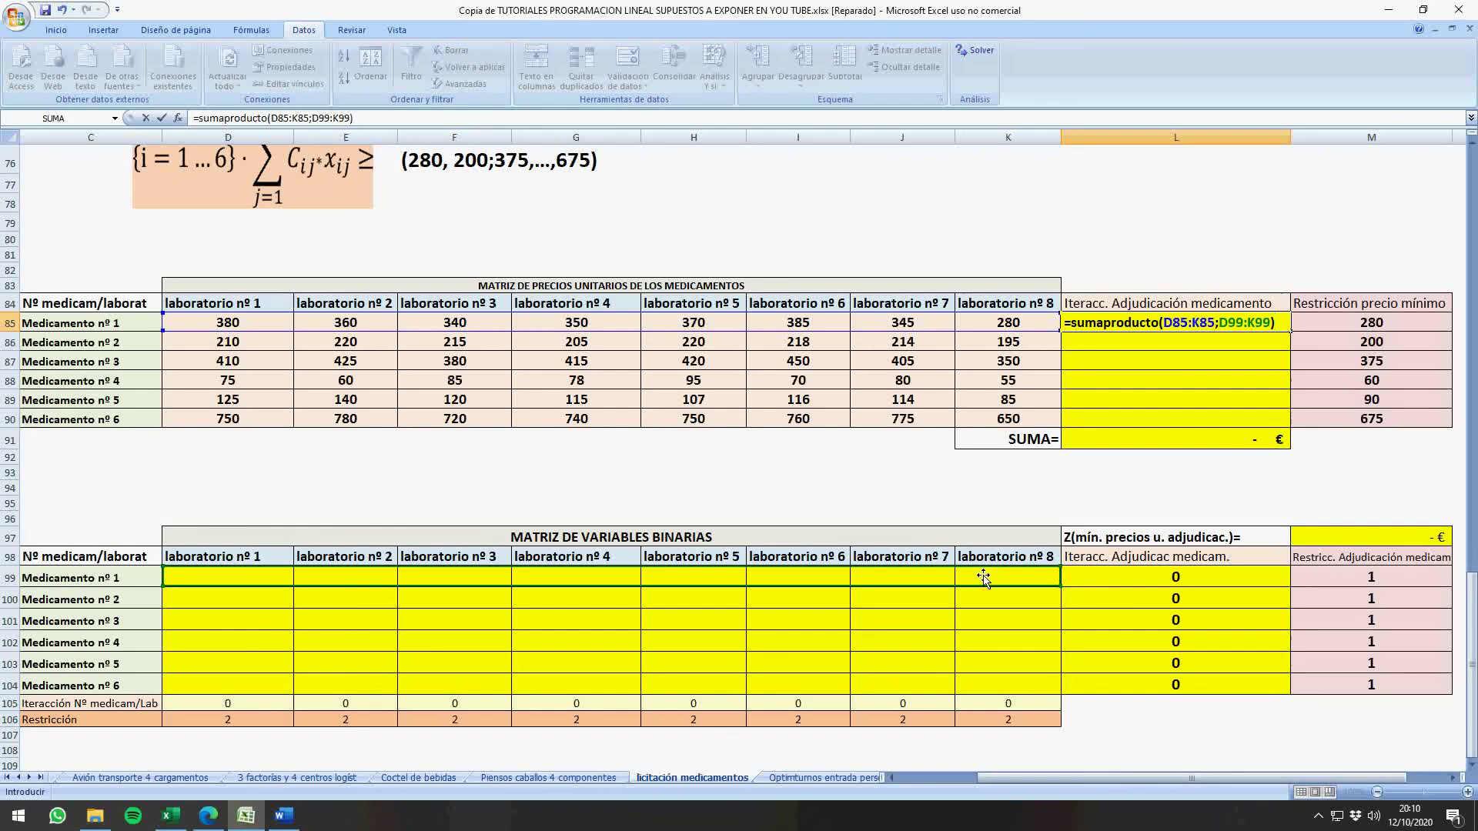
key(Return)
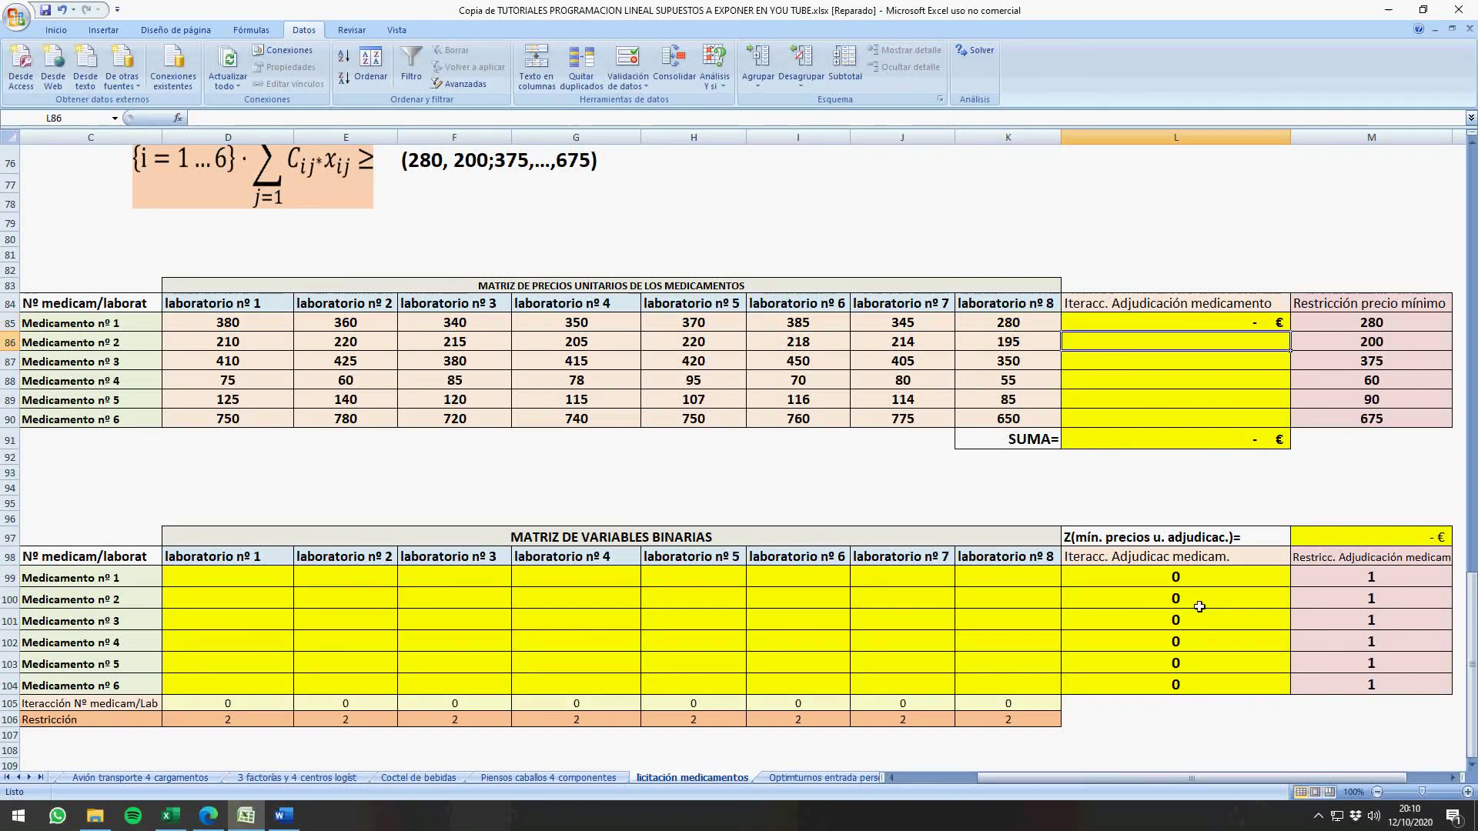
click(1239, 322)
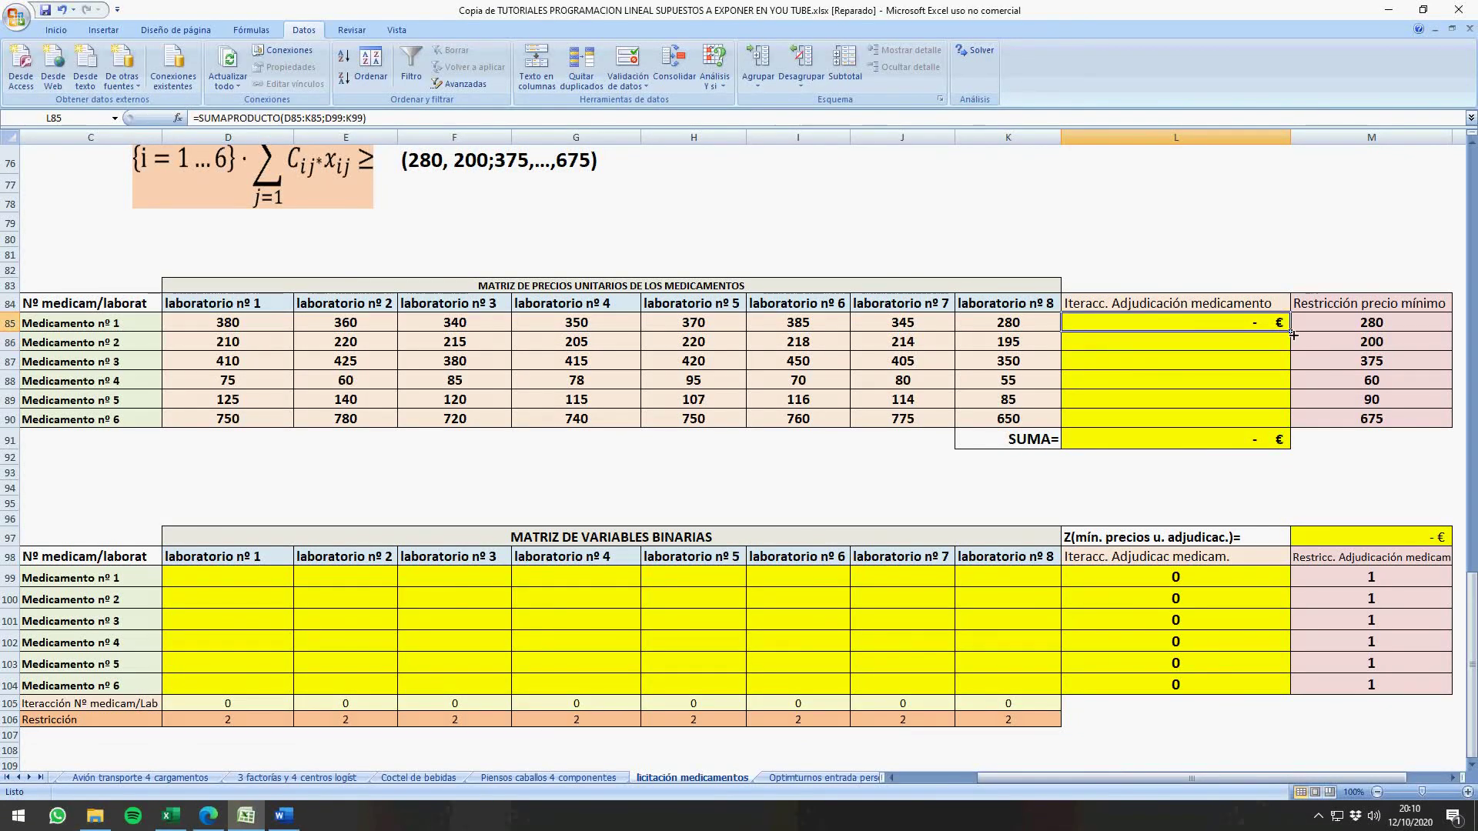
drag(1295, 335, 1294, 428)
Step: Check the formulas in L90 and in the SUMA cell L91, leaving both as they are
double_click(1241, 425)
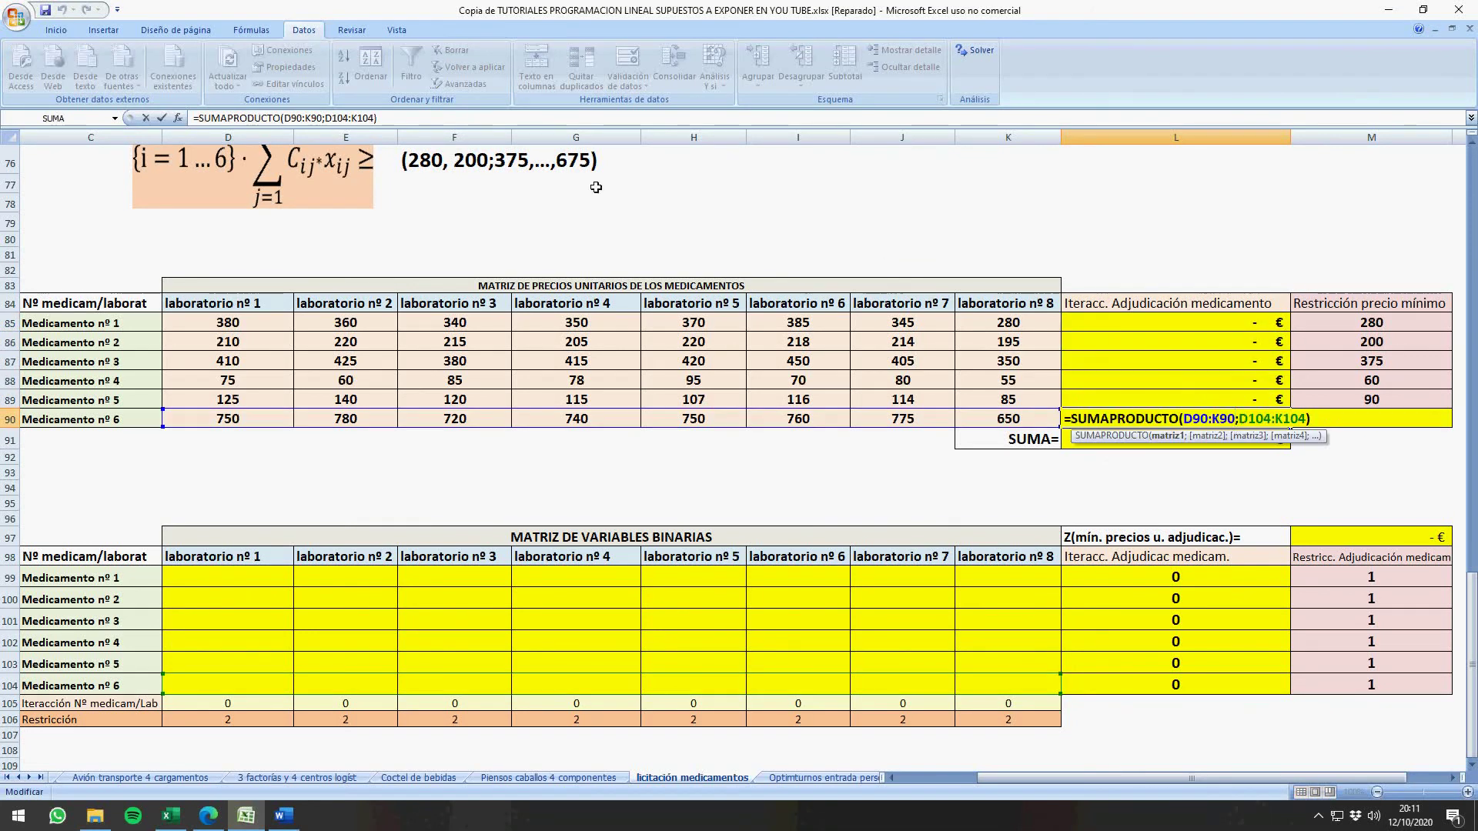
click(163, 119)
double_click(1196, 443)
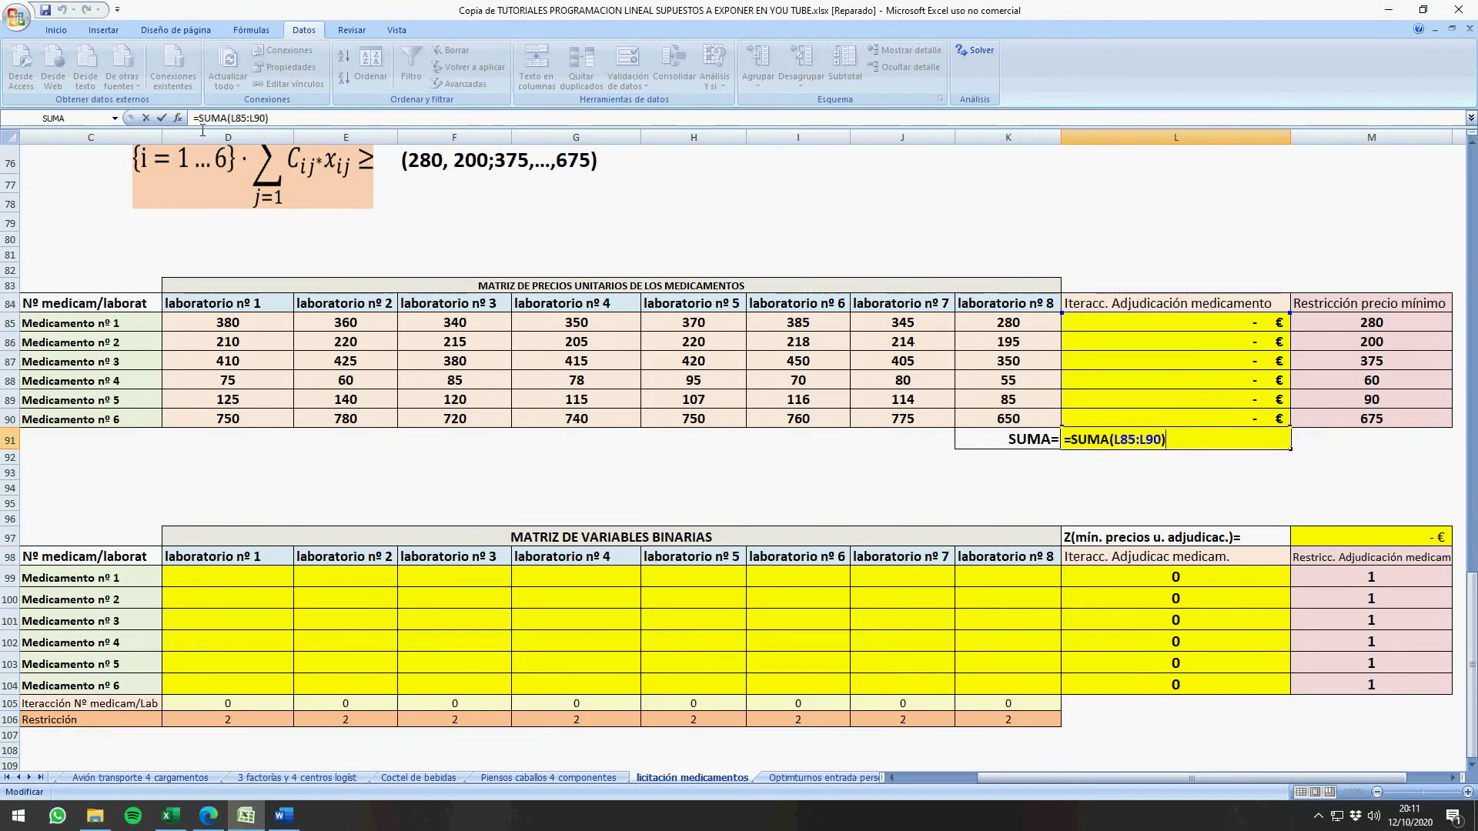
click(162, 119)
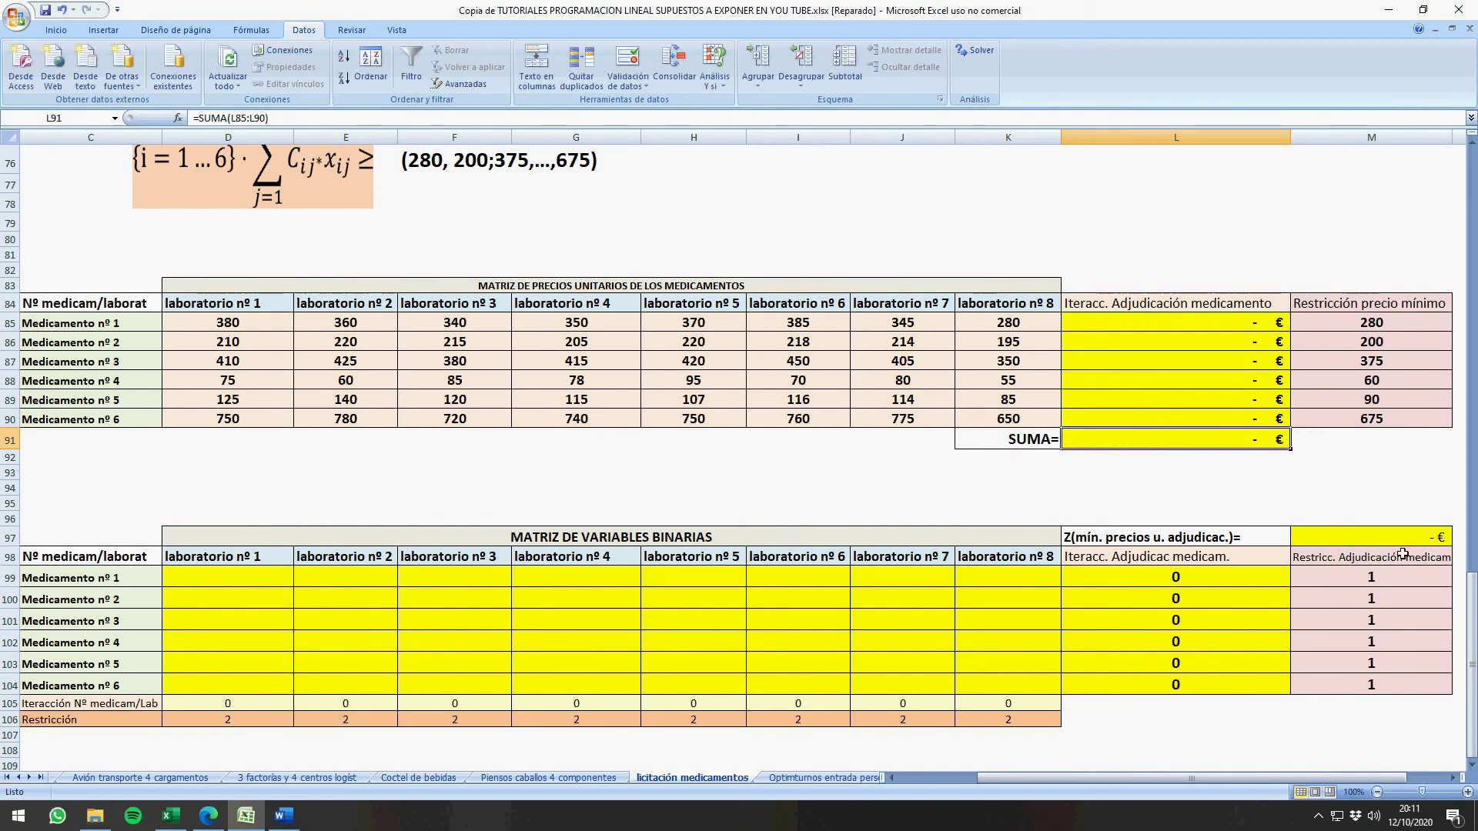
Step: Set up Solver to minimise objective cell M97 by changing the binary variable cells D99:K104
click(982, 52)
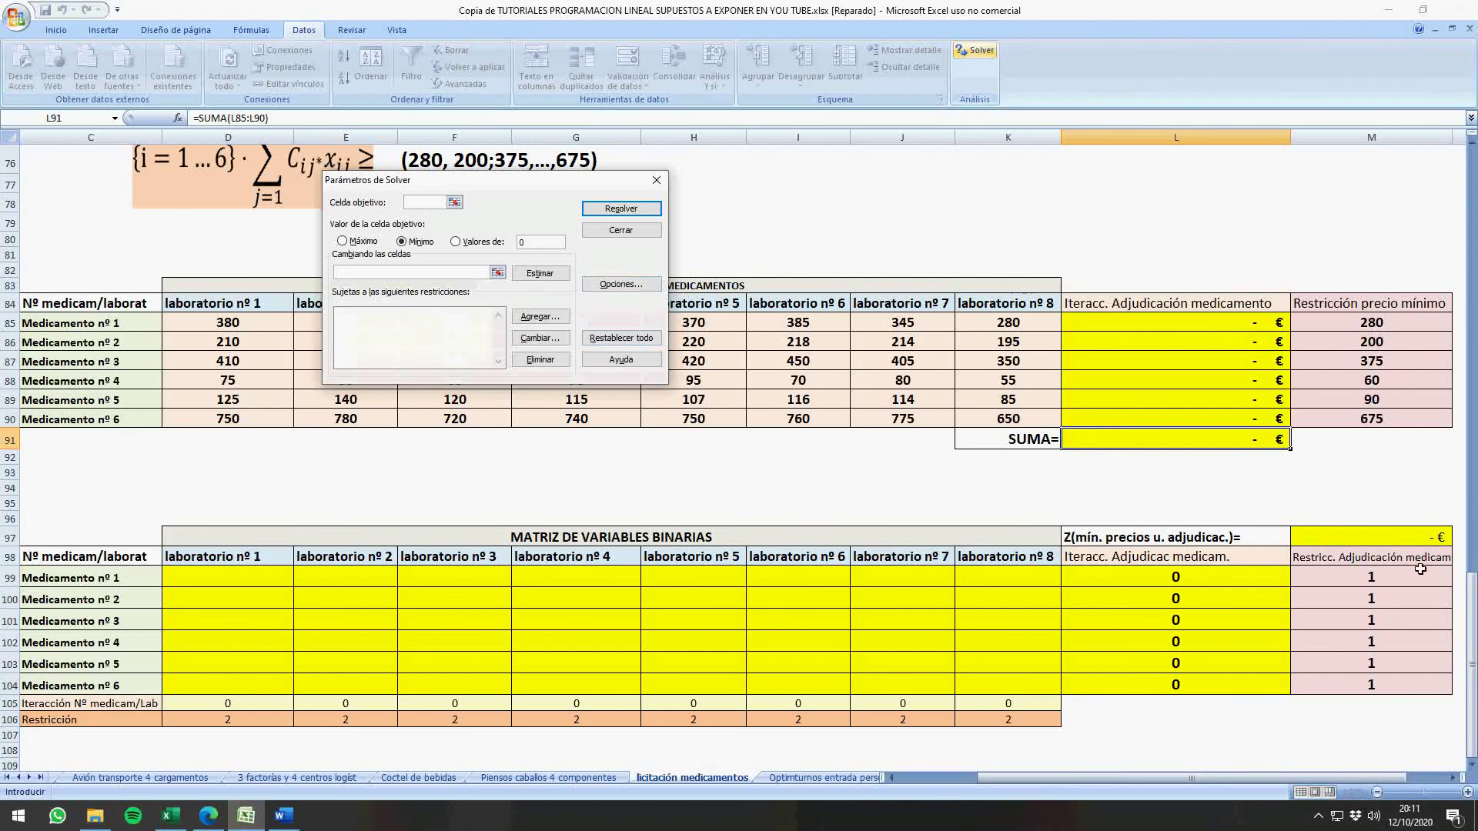
click(1381, 545)
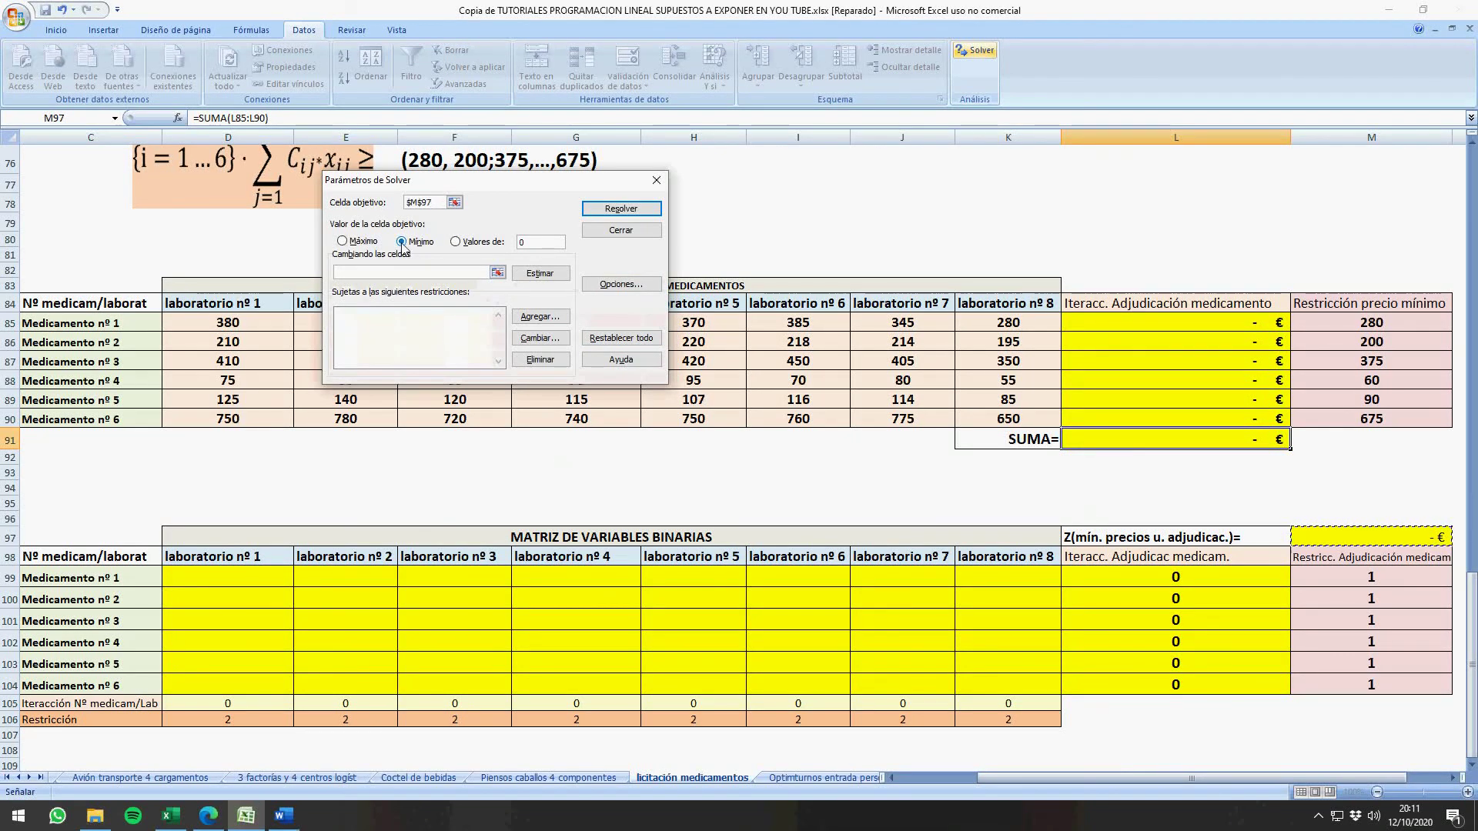
click(351, 276)
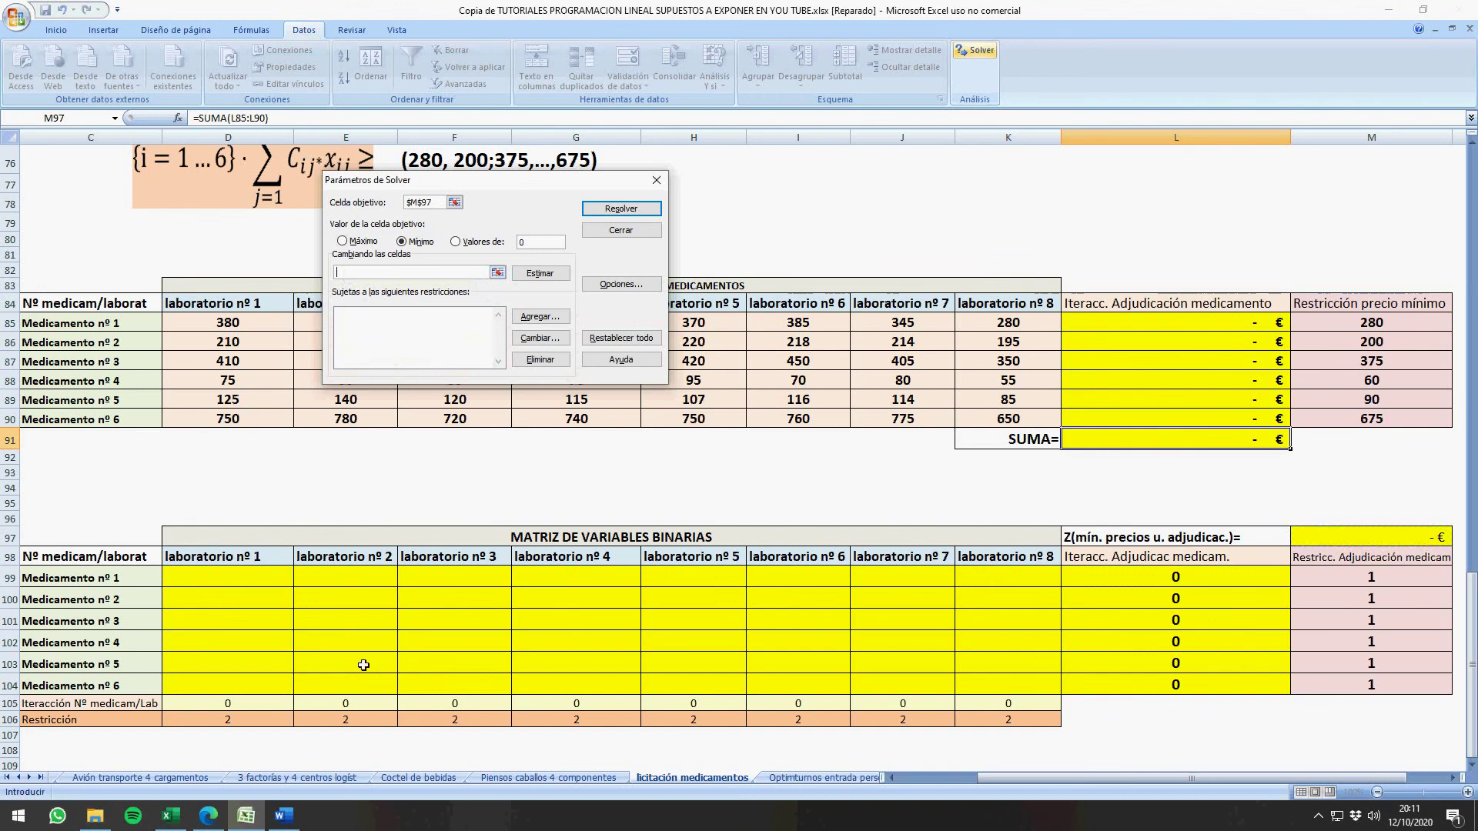
drag(221, 583, 991, 690)
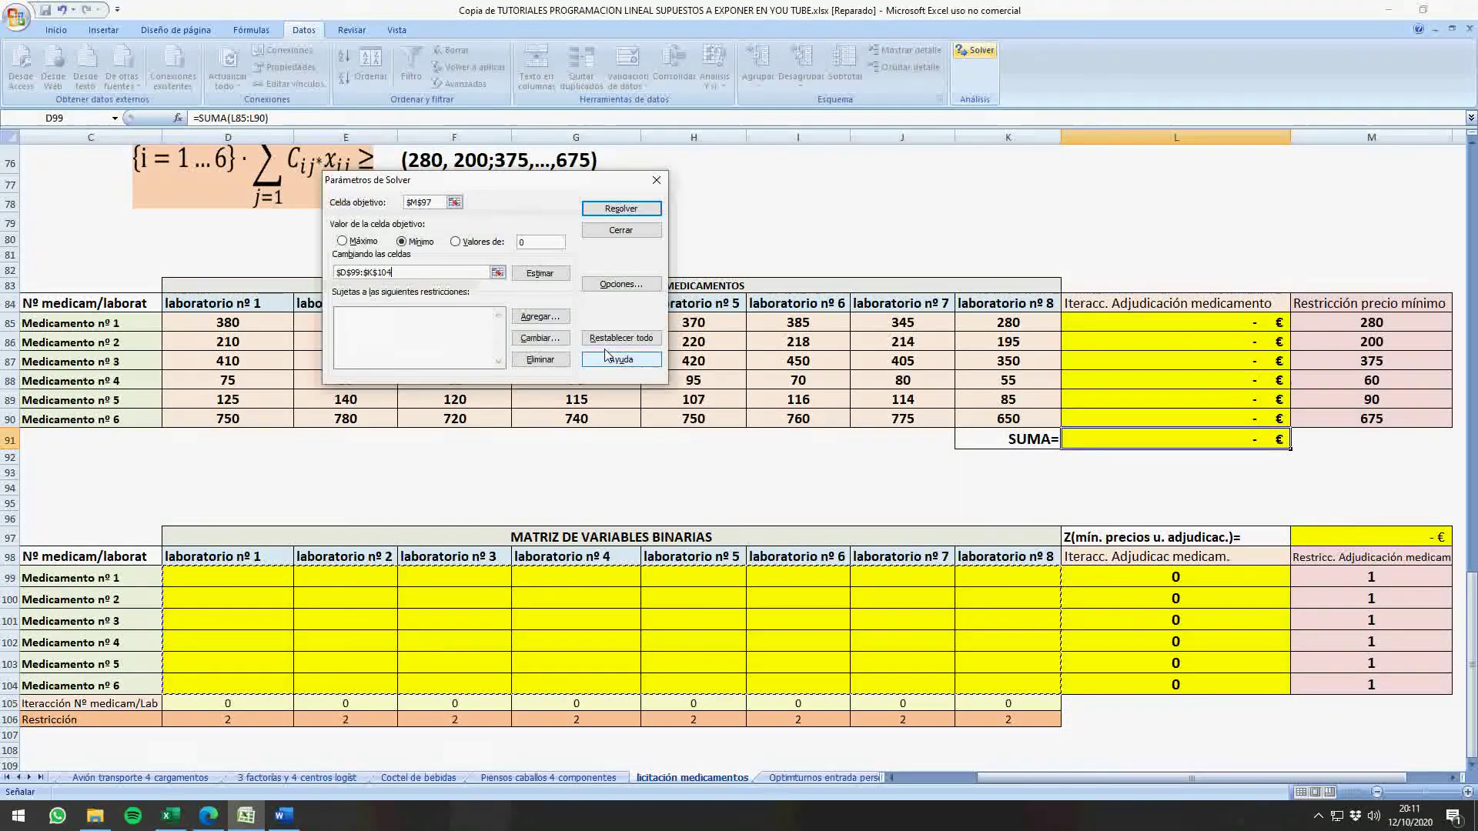
Step: Add a Solver constraint that makes the variable cells D99:K104 binary
click(552, 320)
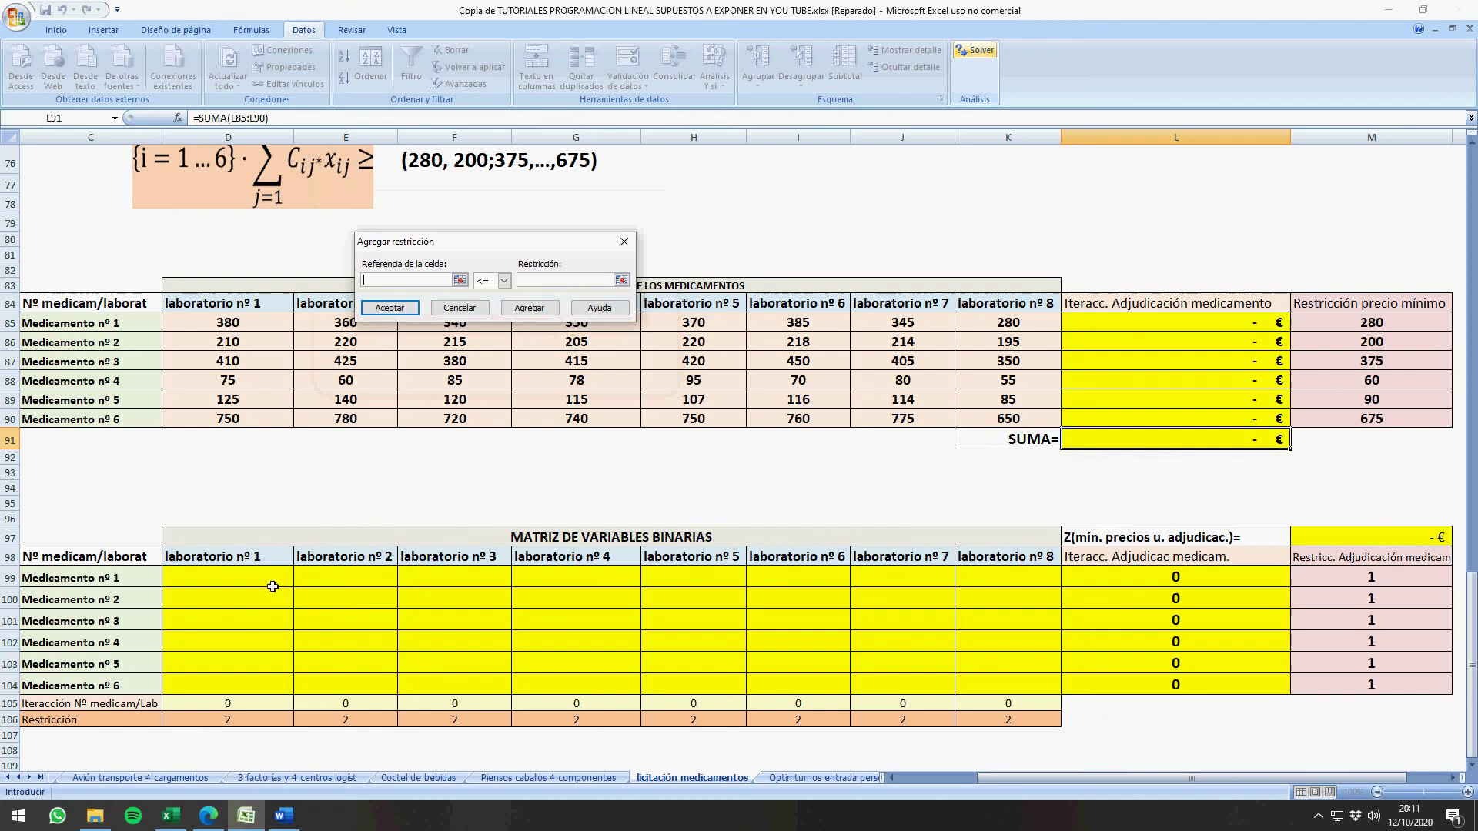
drag(265, 580, 982, 688)
click(503, 280)
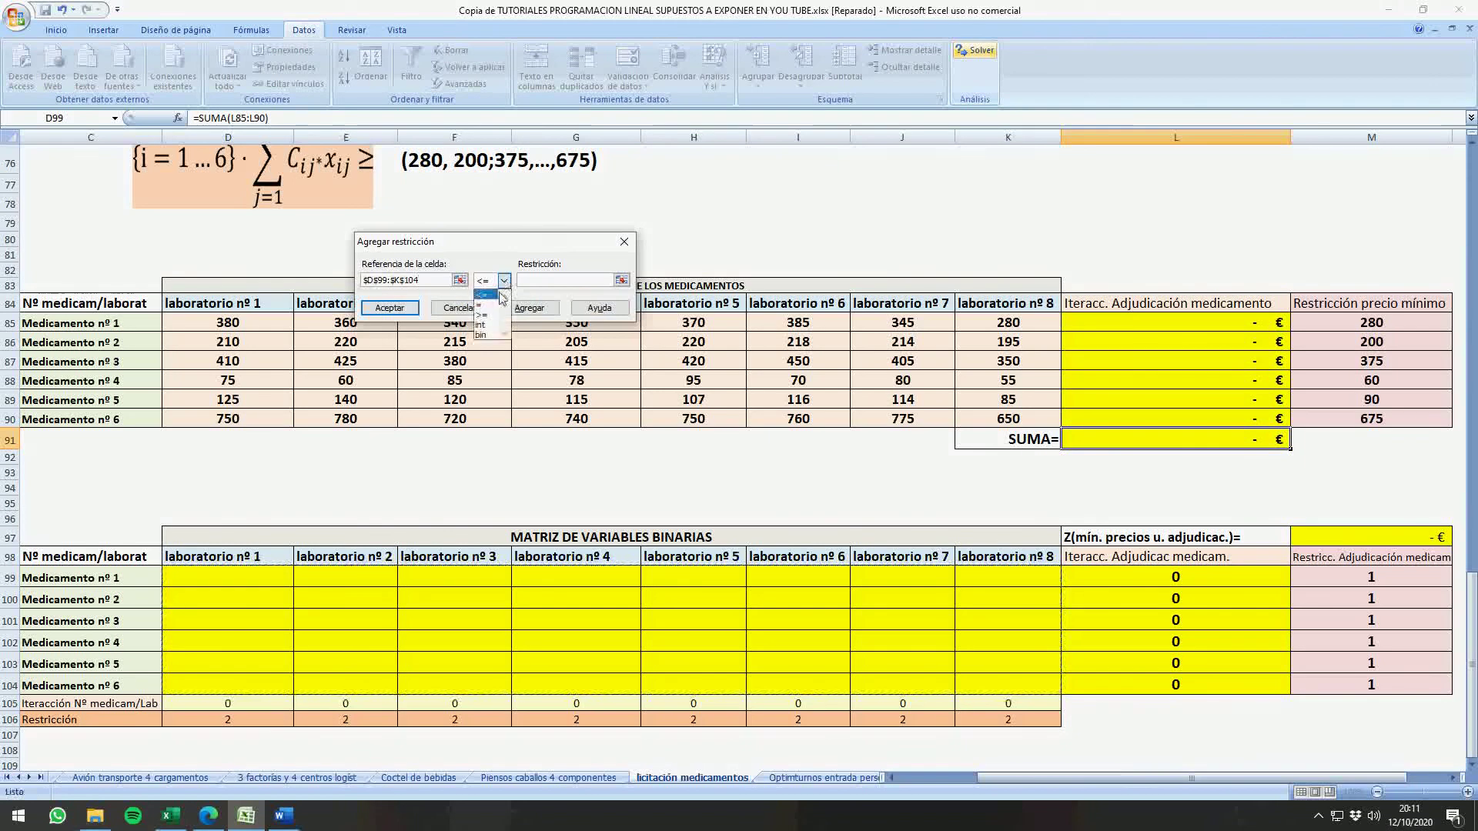
click(482, 334)
click(528, 307)
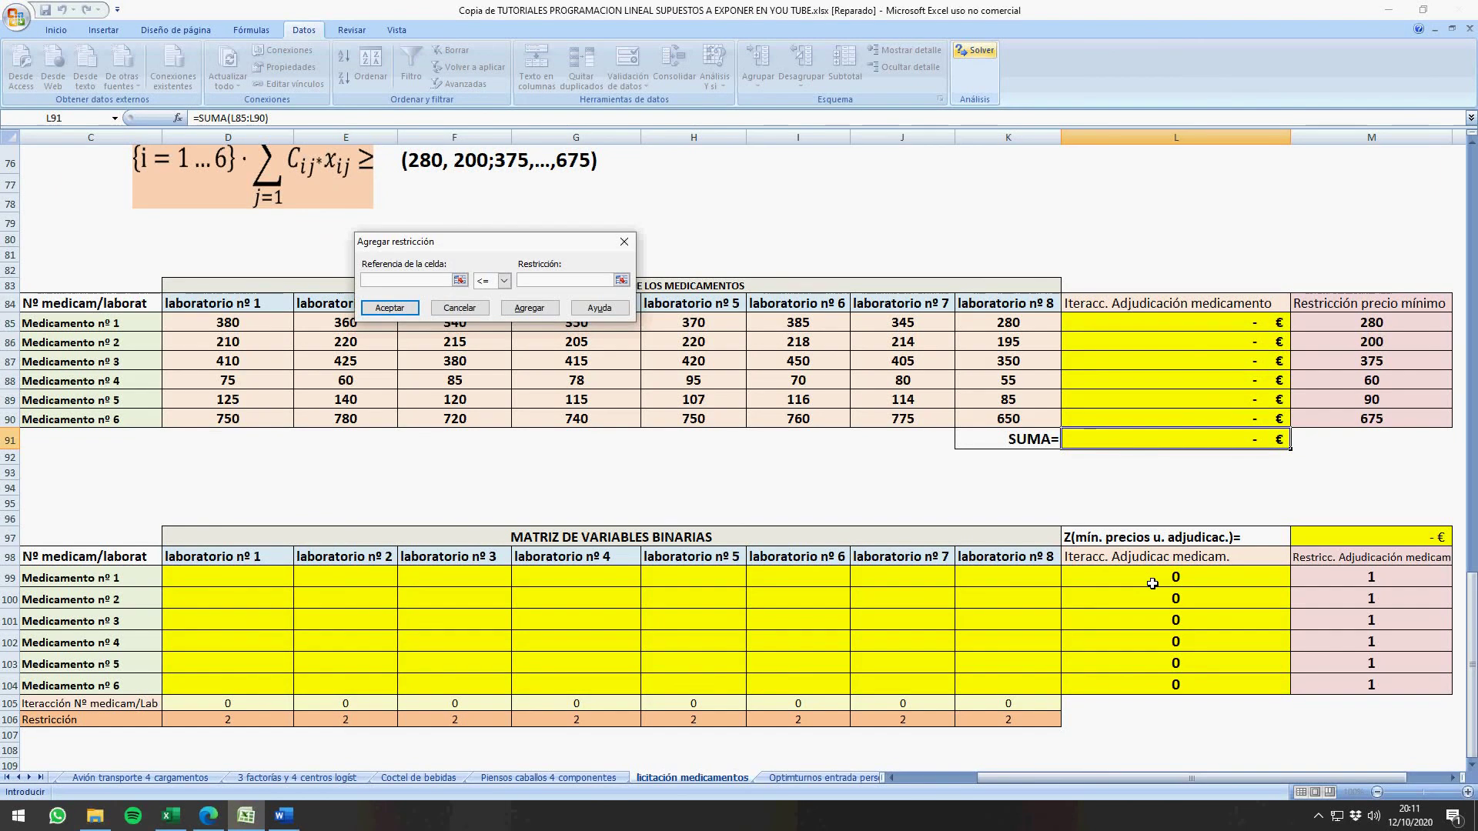
Step: Add the Solver constraint L99:L104 = M99:M104 so each medicine is awarded exactly once
drag(1152, 579, 1176, 688)
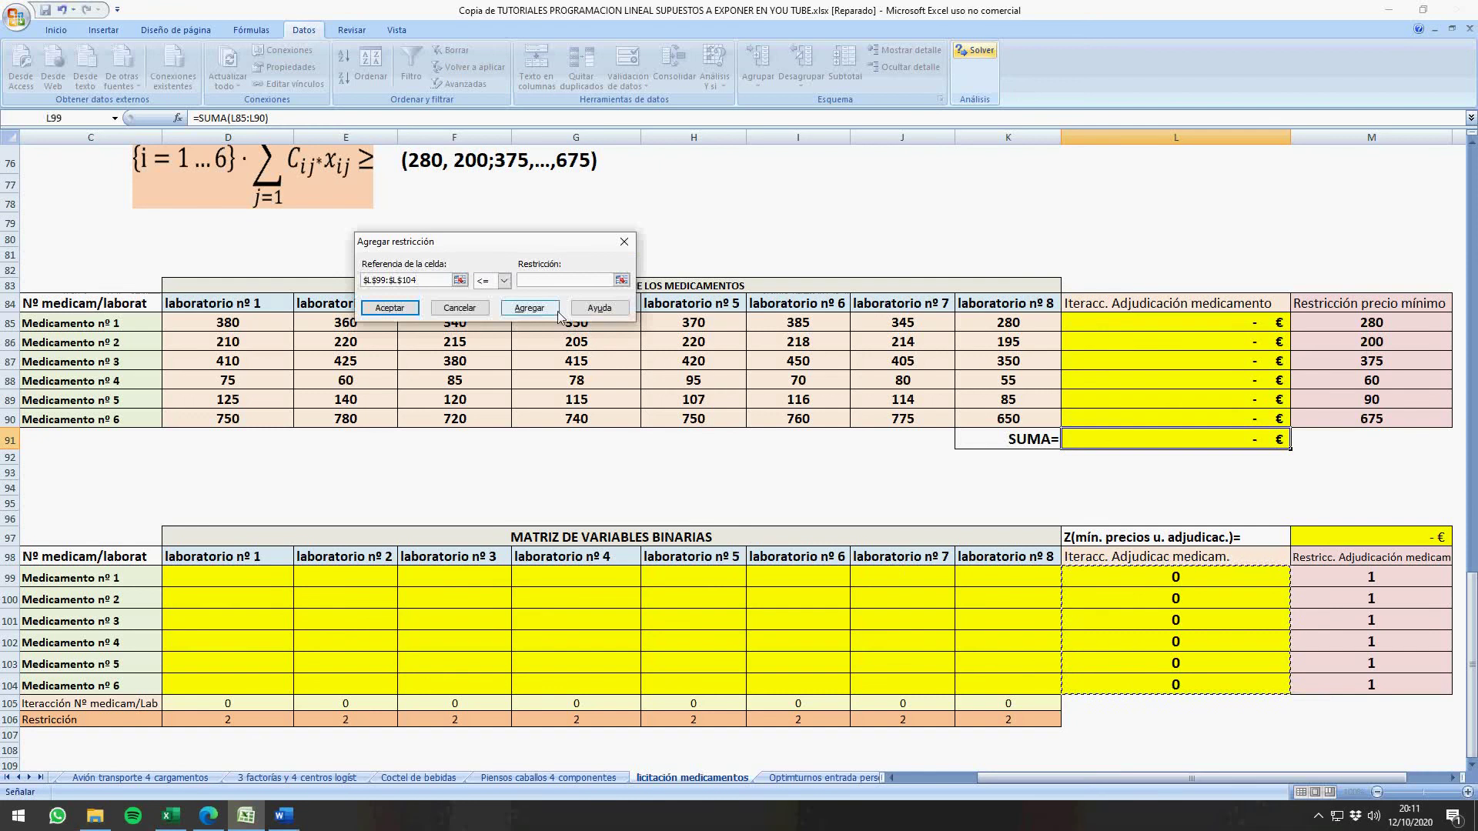
click(504, 281)
click(484, 302)
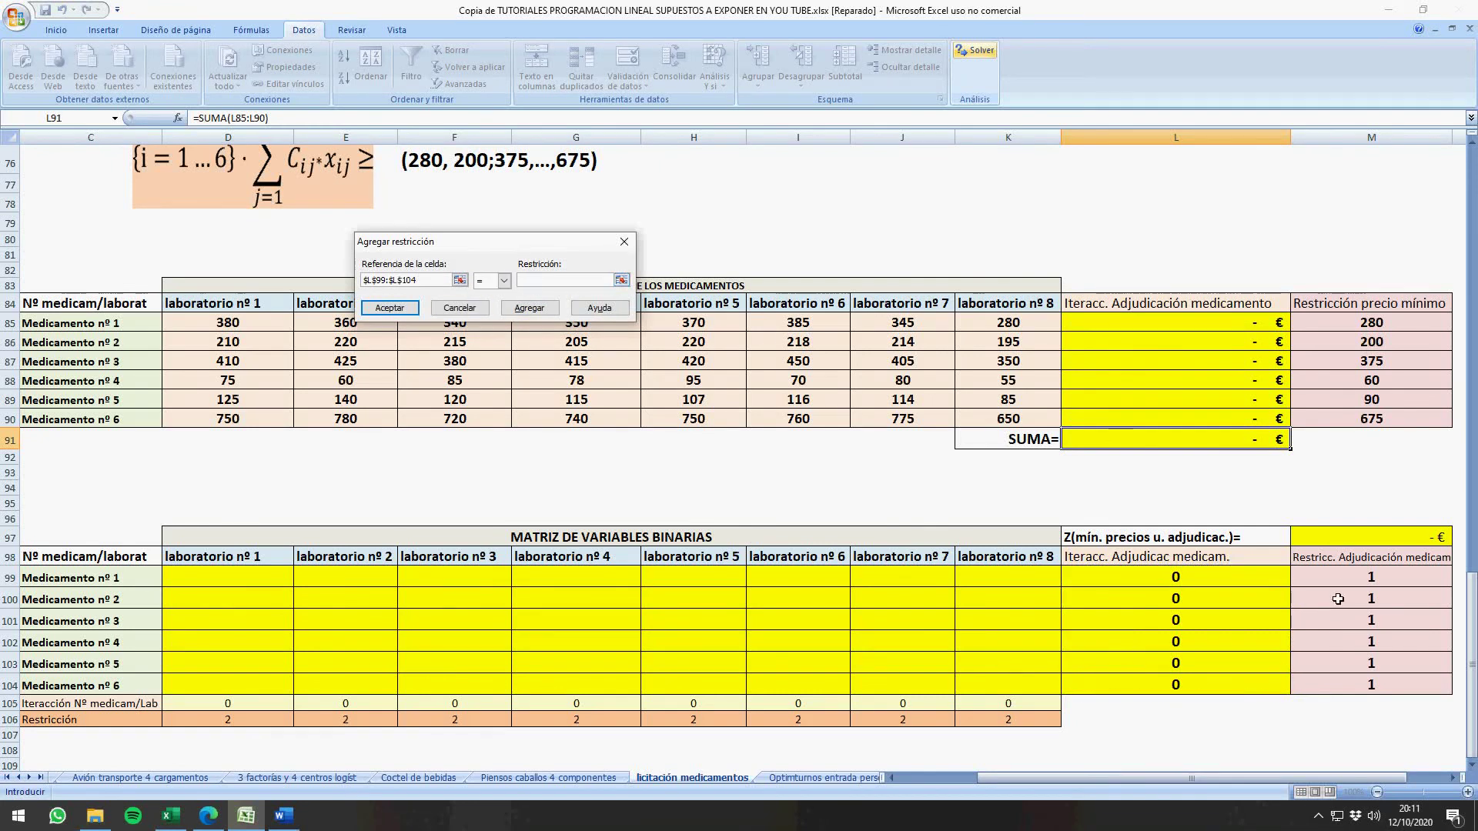
drag(1344, 585, 1371, 699)
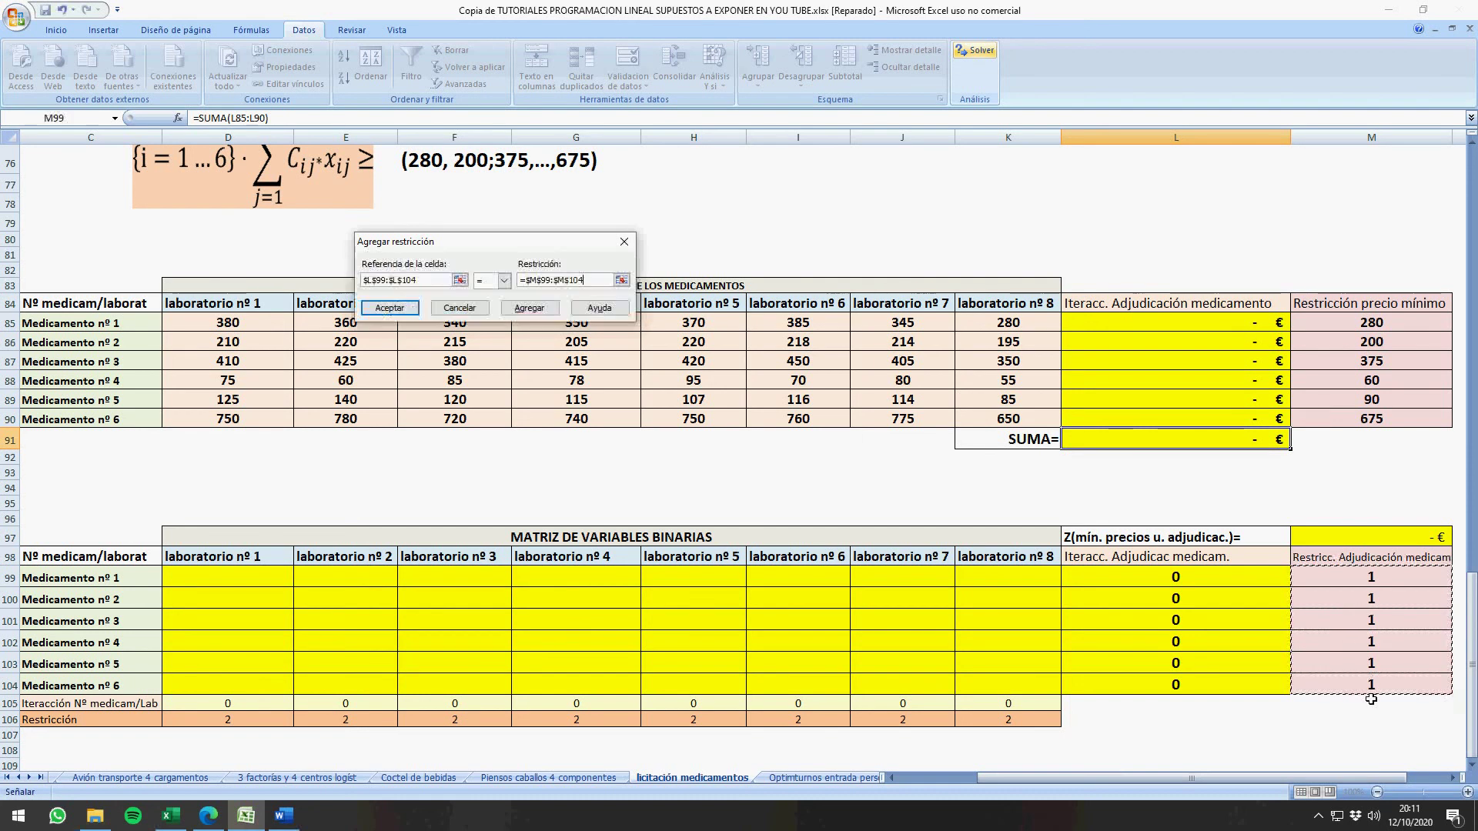
click(529, 309)
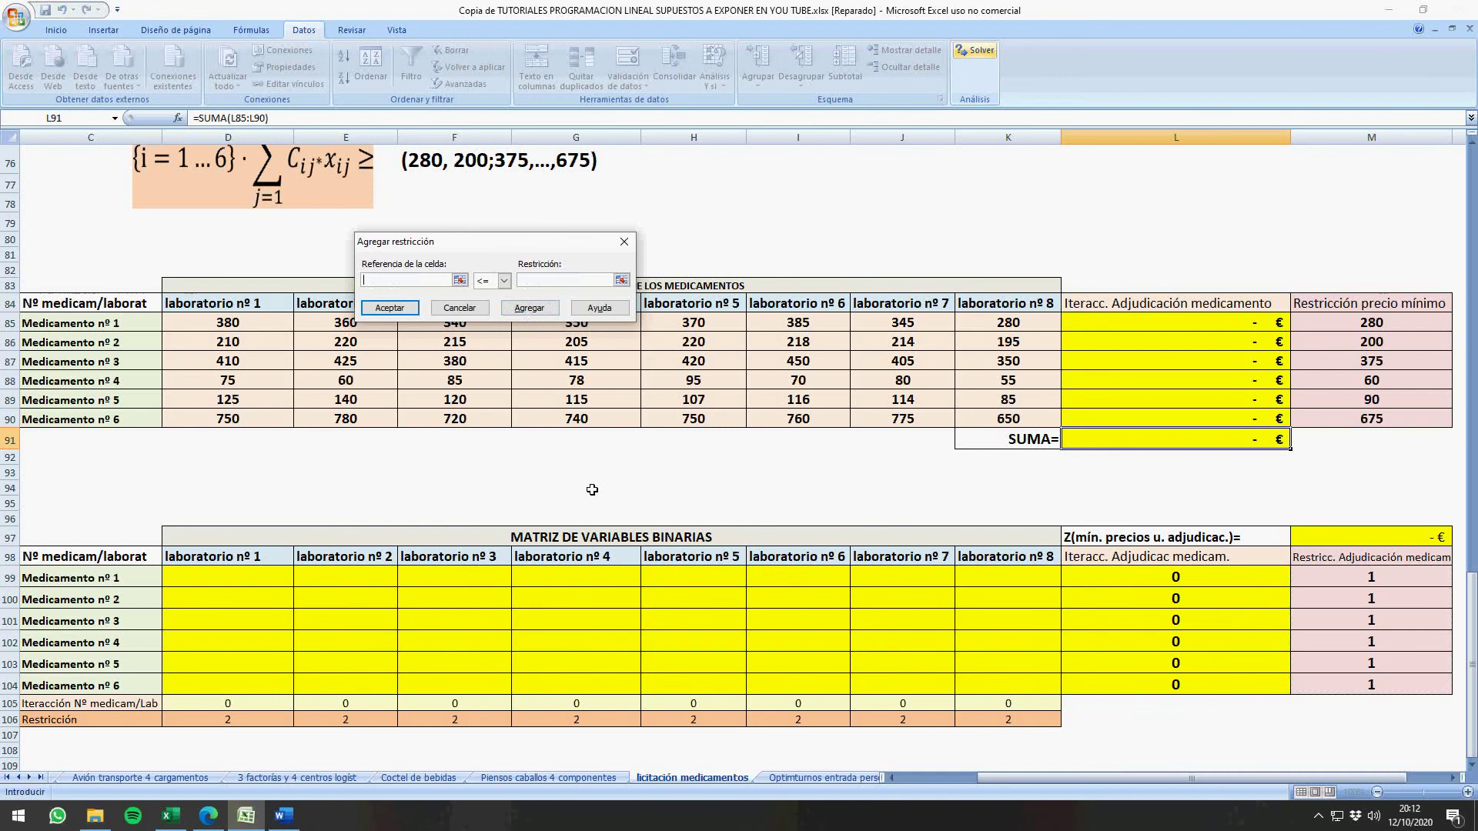
drag(218, 705, 1000, 705)
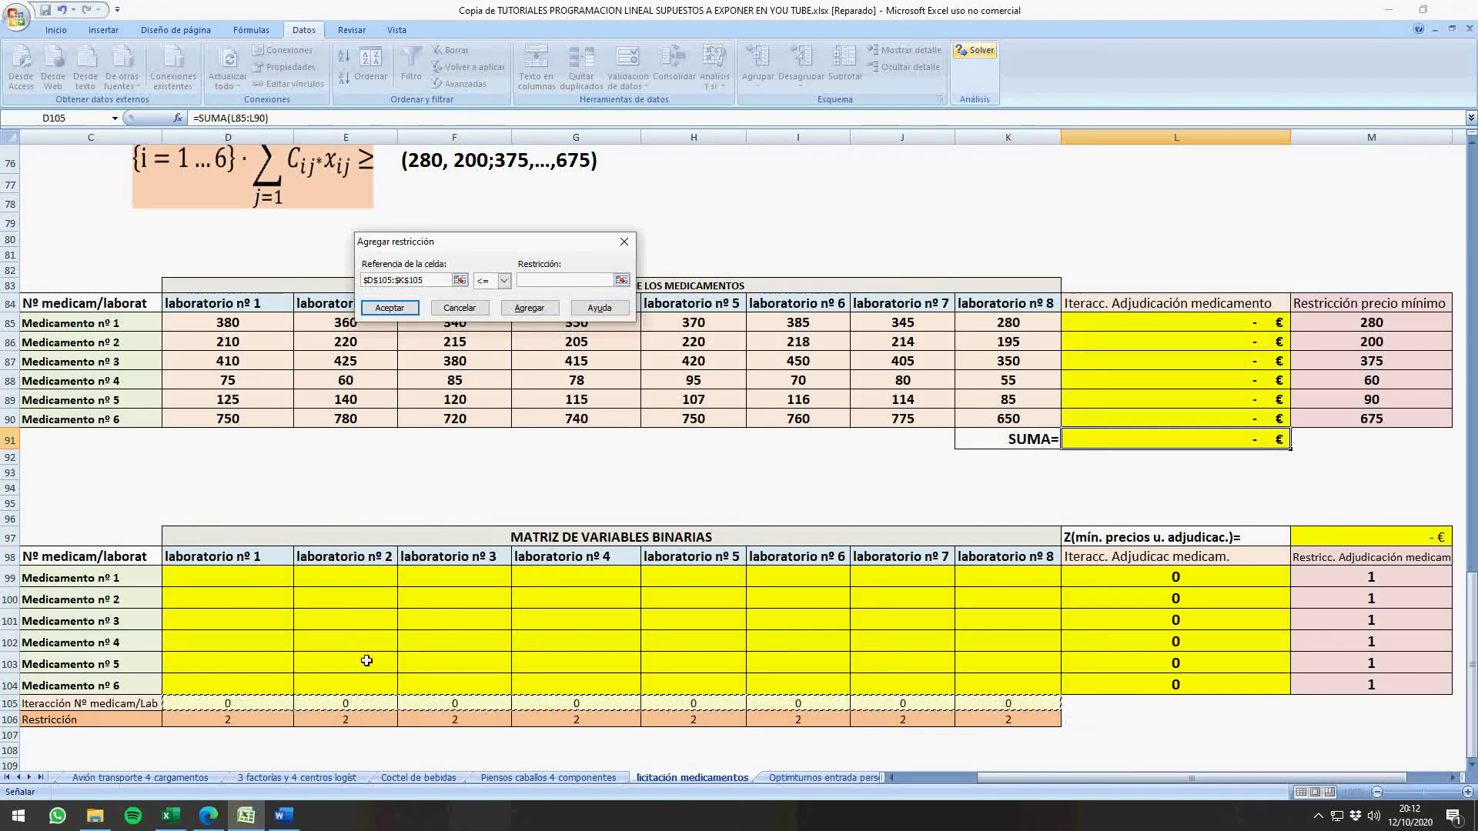
click(228, 722)
key(BackSpace)
key(BackSpace)
key(BackSpace)
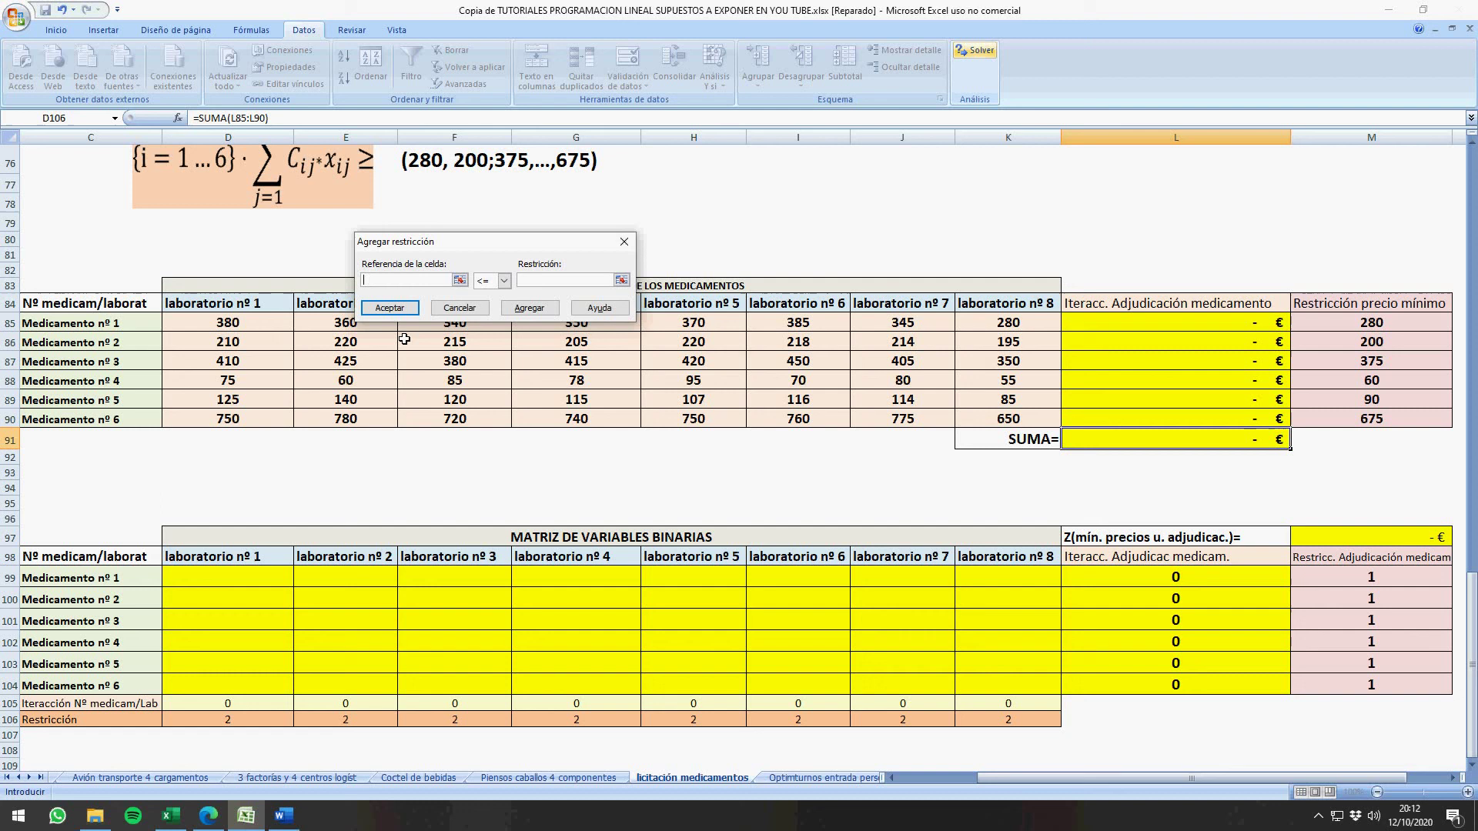
Step: Add the Solver constraint D105:K105 <= D106:K106 to limit the medicines awarded to each laboratory
drag(231, 705, 1009, 707)
click(542, 280)
drag(219, 723, 1008, 726)
click(508, 308)
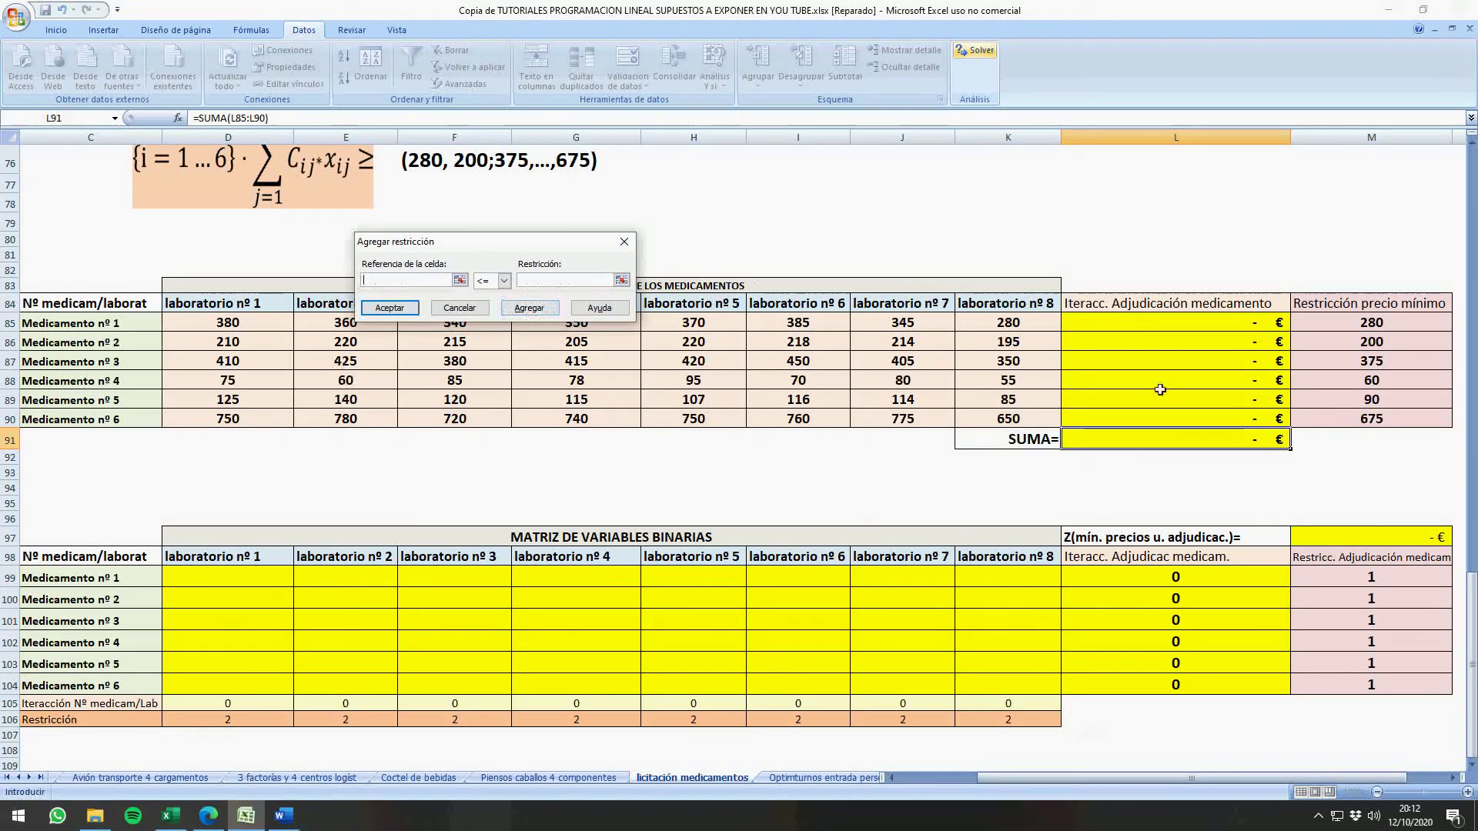
Step: Add the minimum price constraint L85:L90 >= M85:M90 and finish the list of Solver constraints
drag(1123, 328, 1136, 419)
click(504, 281)
click(506, 317)
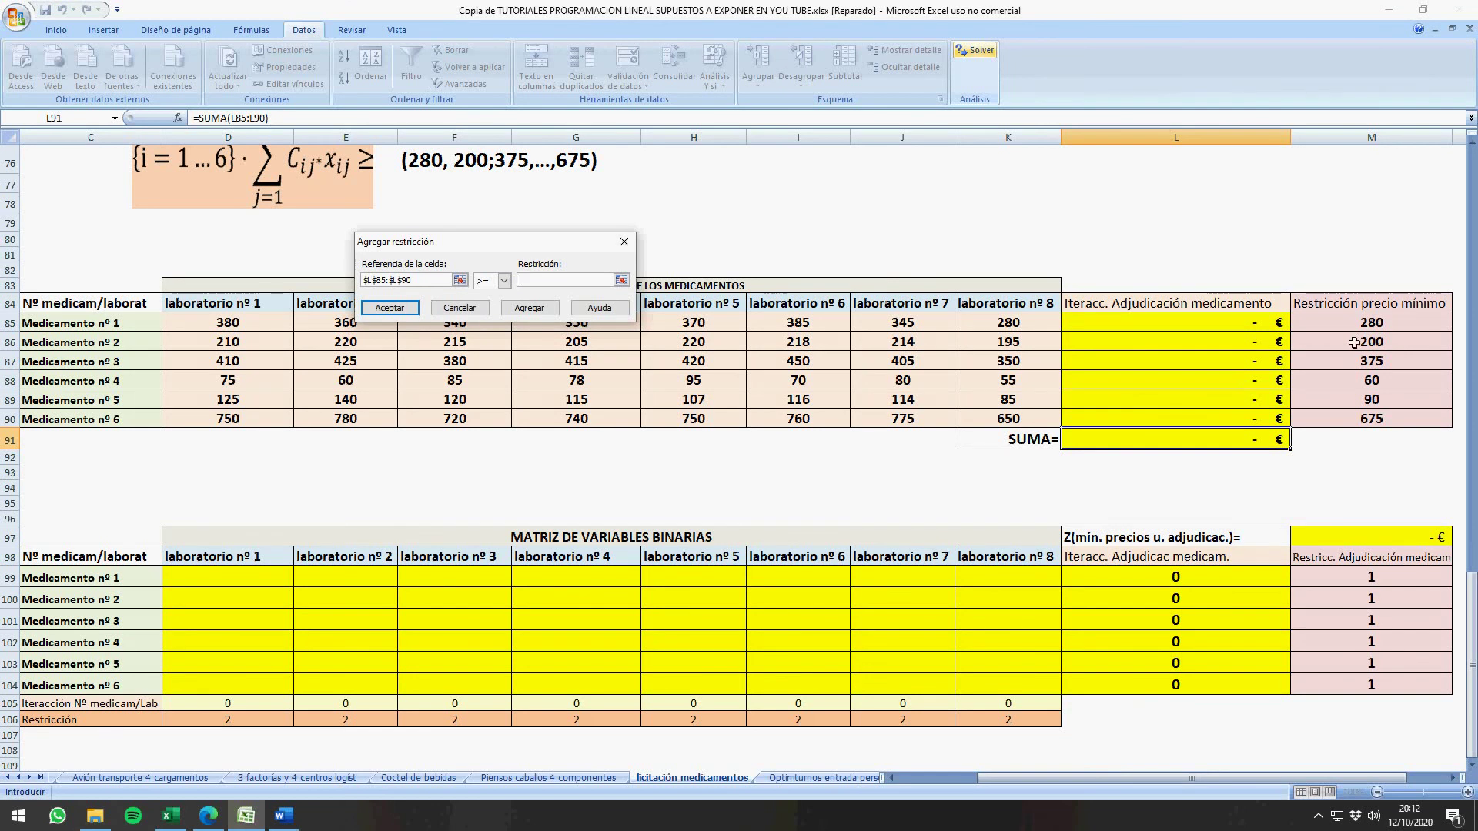
drag(1356, 329, 1366, 418)
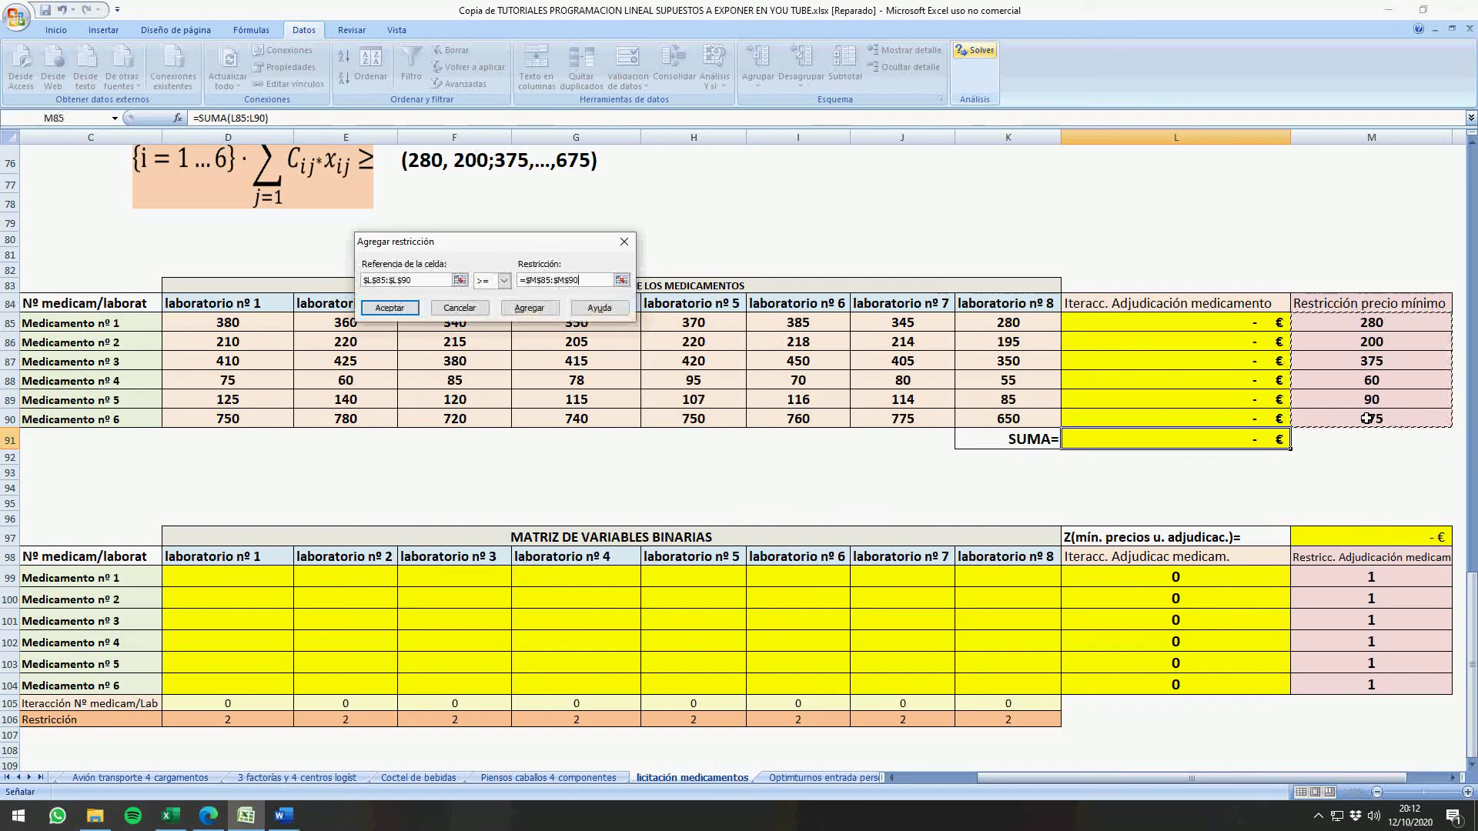
click(391, 307)
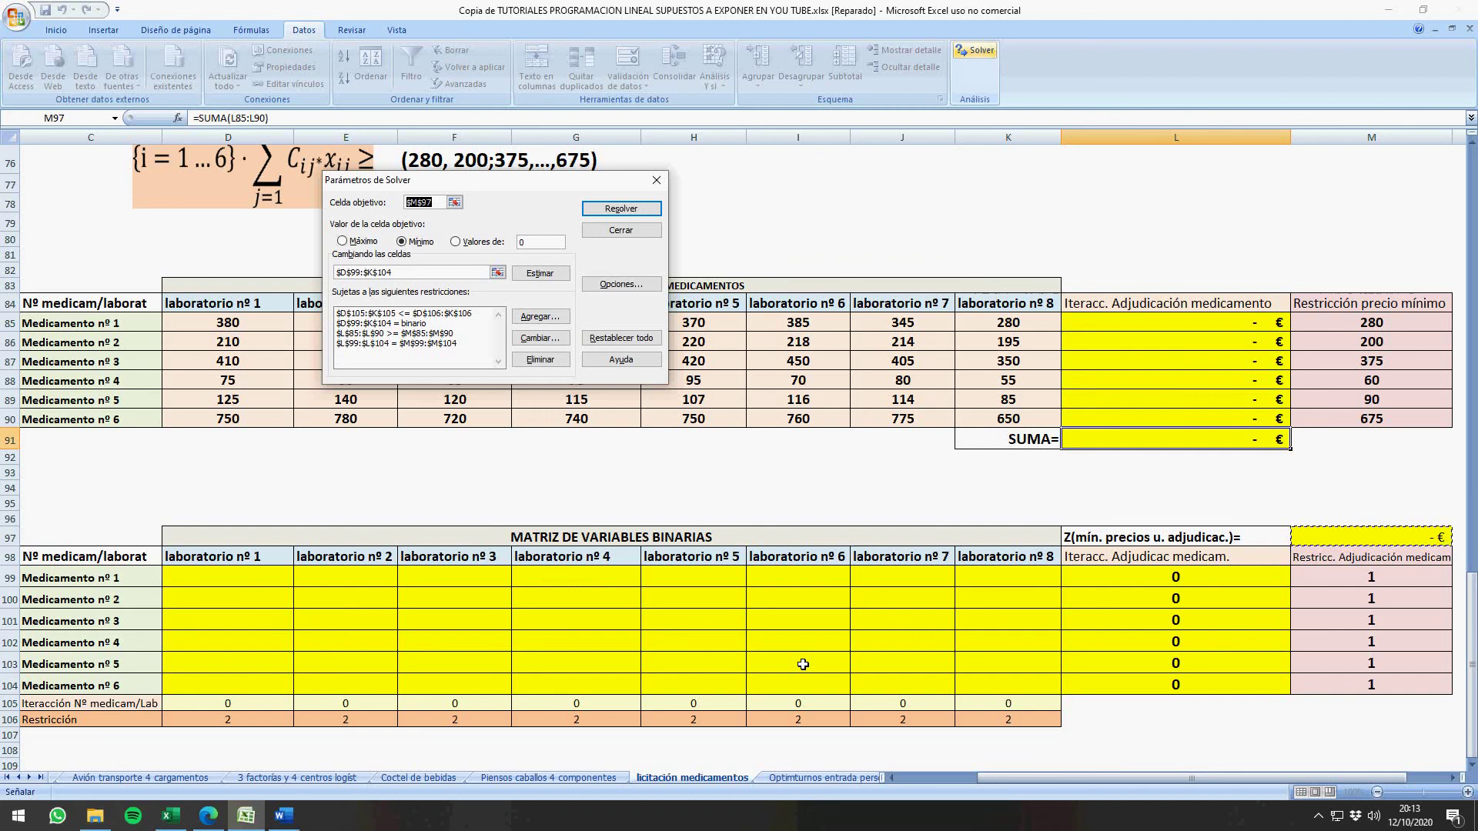
Step: Solve the model, keep the Solver solution and review the resulting award matrix
click(630, 210)
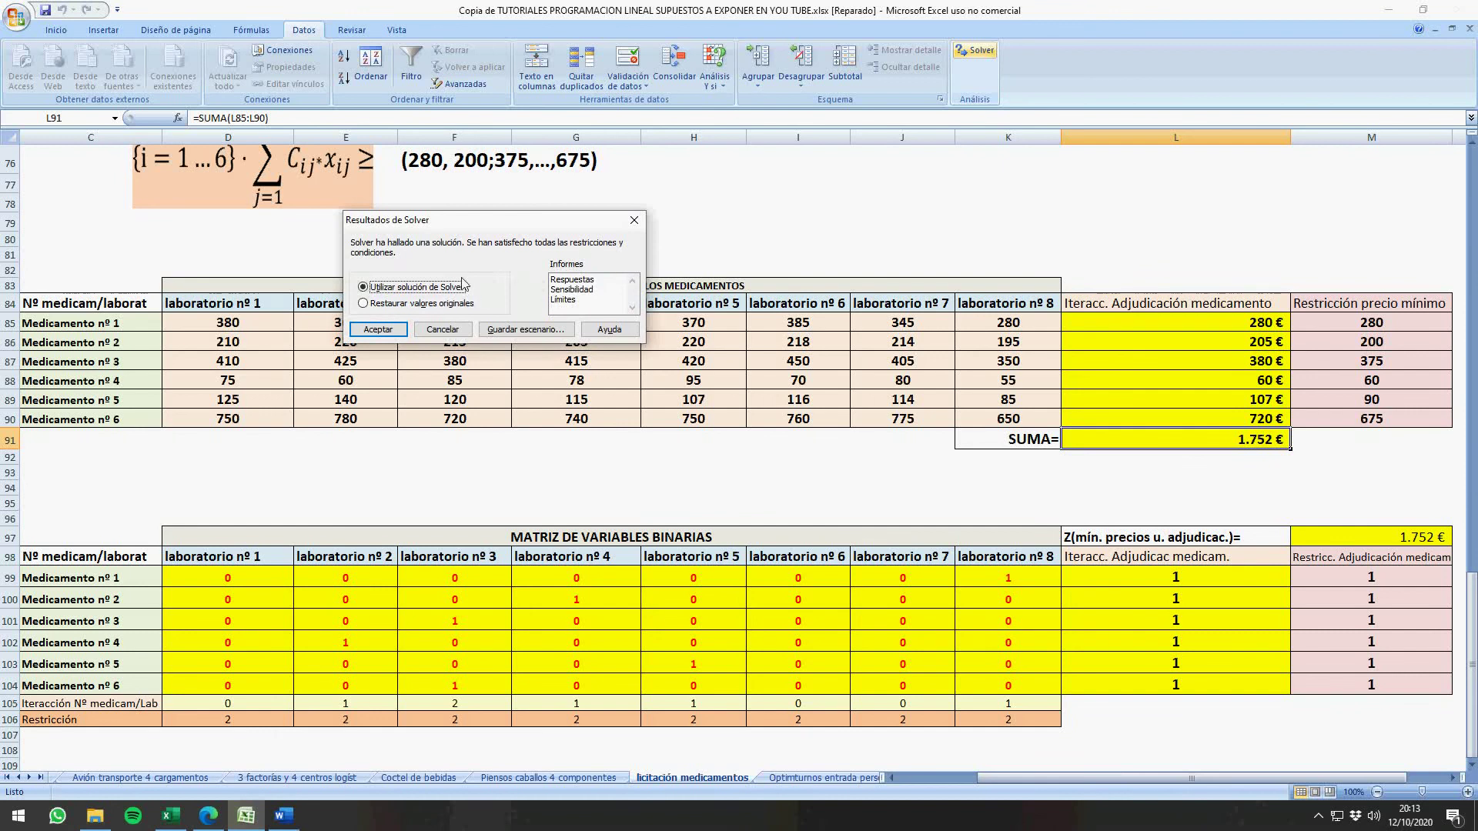
click(377, 330)
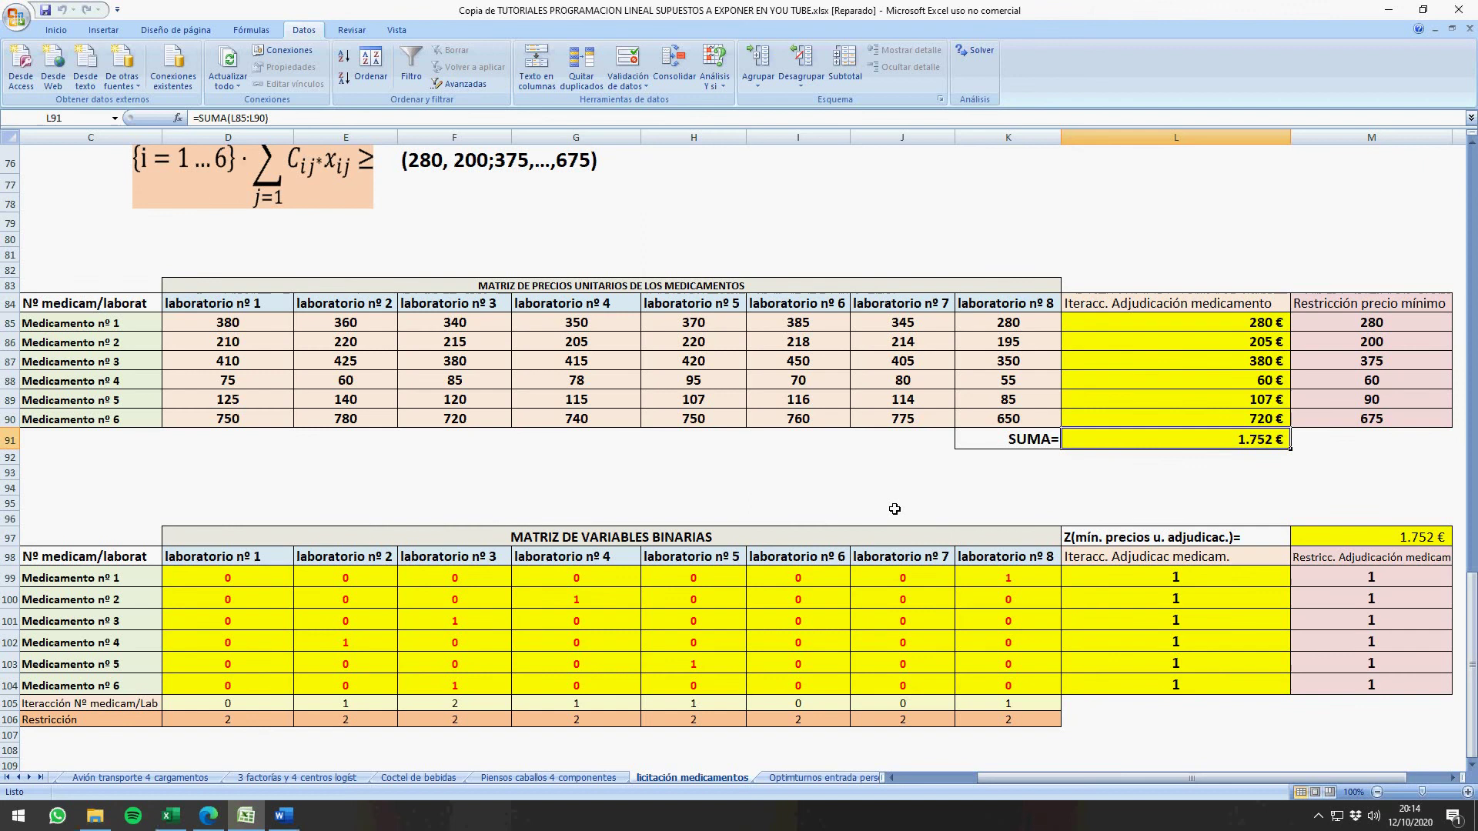
scroll(496, 561, down, 2)
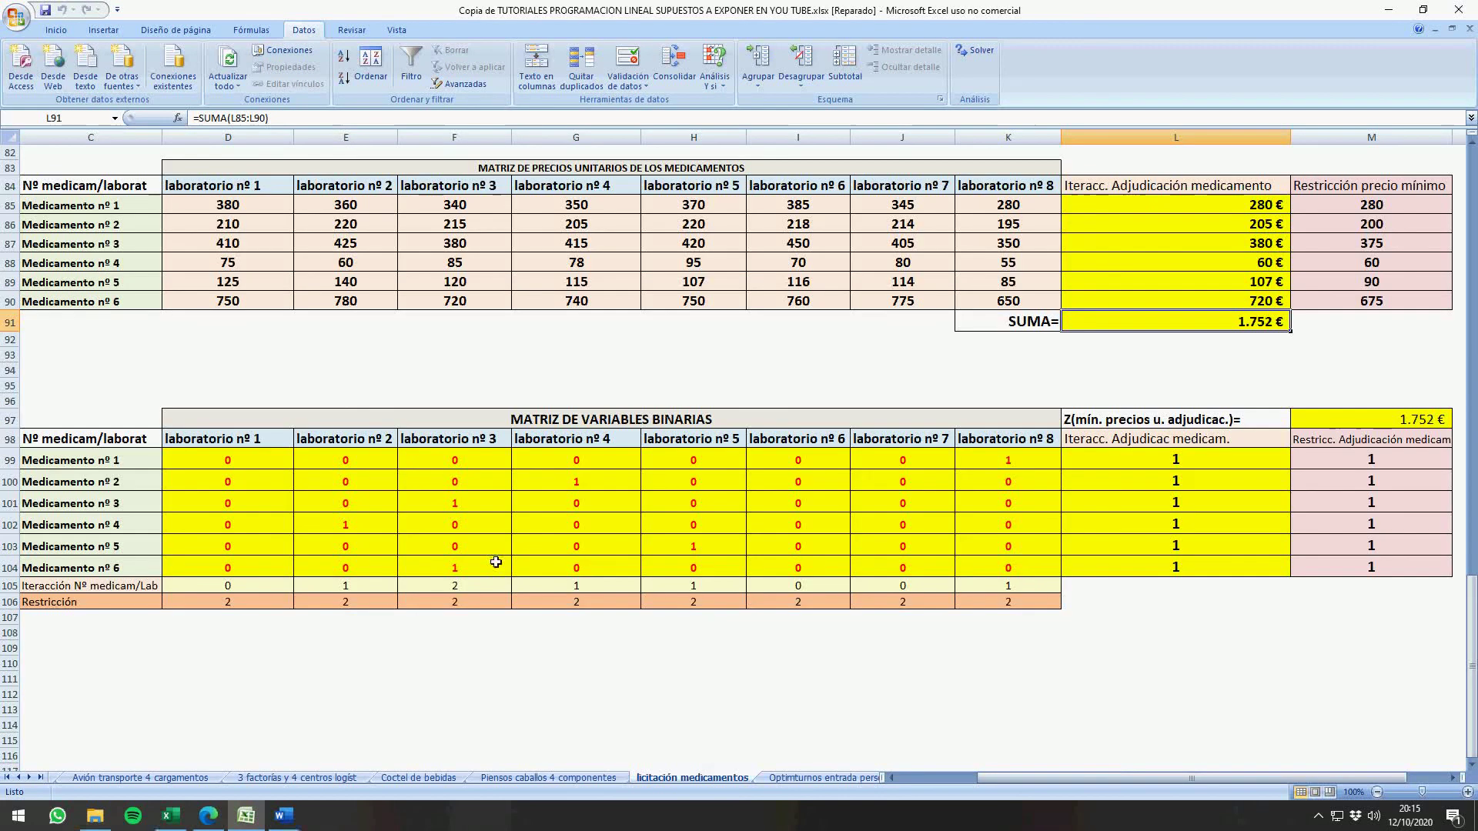